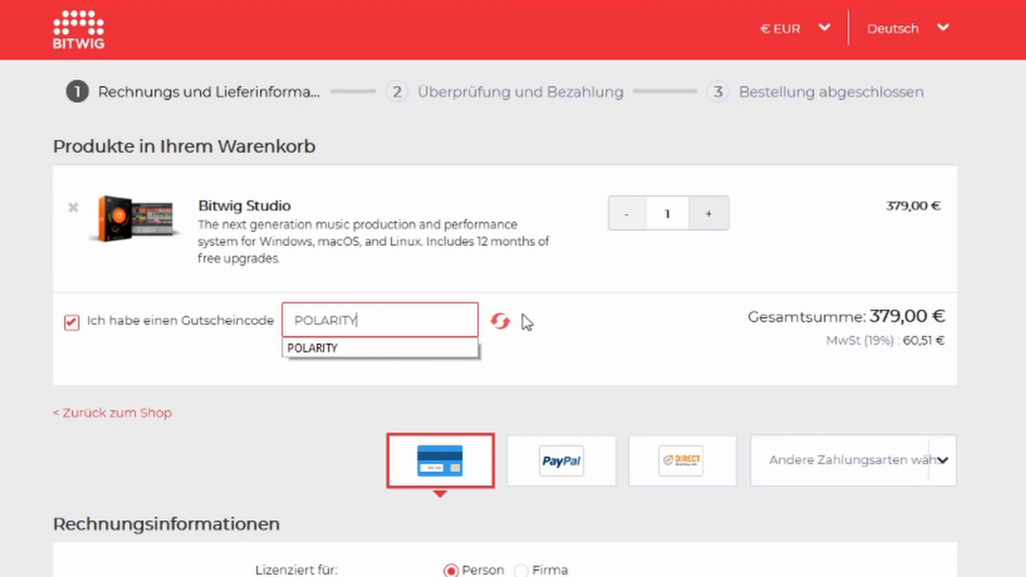
Apply the POLARITY voucher code to the Bitwig Studio order in the shop cart.
{"action": "left_click", "coordinate": [501, 323]}
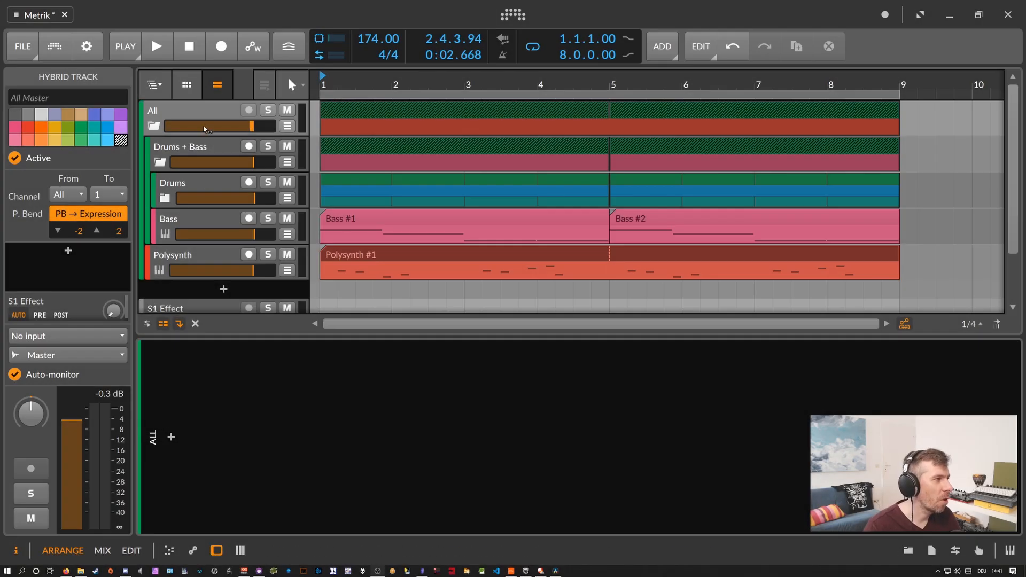
Select the All group and play the loop from bar 1 to check the level without any device.
{"action": "left_click", "coordinate": [203, 115]}
{"action": "mouse_move", "coordinate": [327, 84]}
{"action": "left_mouse_down"}
{"action": "mouse_move", "coordinate": [322, 94]}
{"action": "mouse_move", "coordinate": [321, 85]}
{"action": "left_mouse_up"}
{"action": "left_click", "coordinate": [322, 84]}
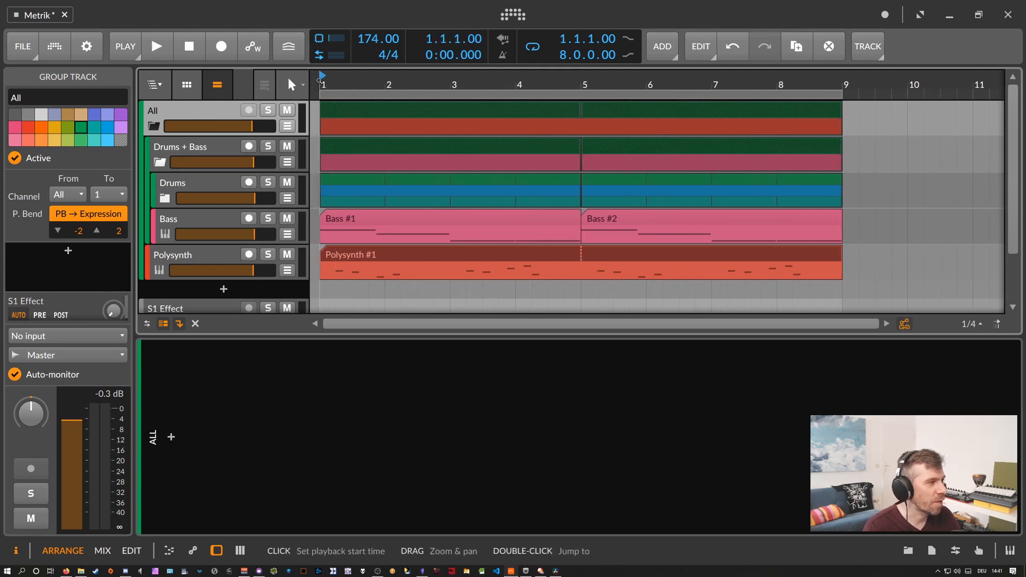
{"action": "key", "text": "space"}
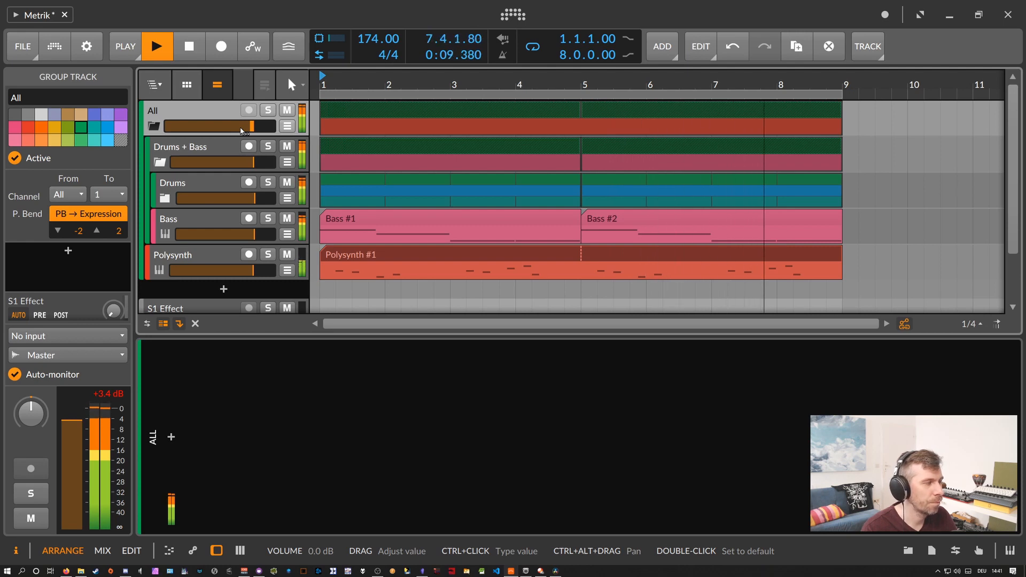
{"action": "key", "text": "space"}
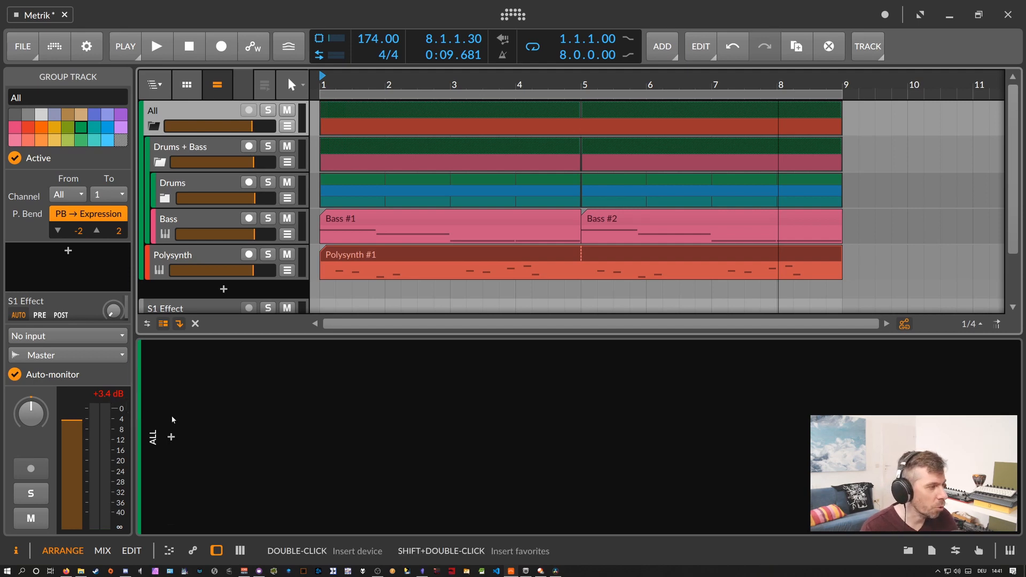
Insert a Peak Limiter device on the All group.
{"action": "left_click", "coordinate": [171, 437]}
{"action": "type", "text": "peak"}
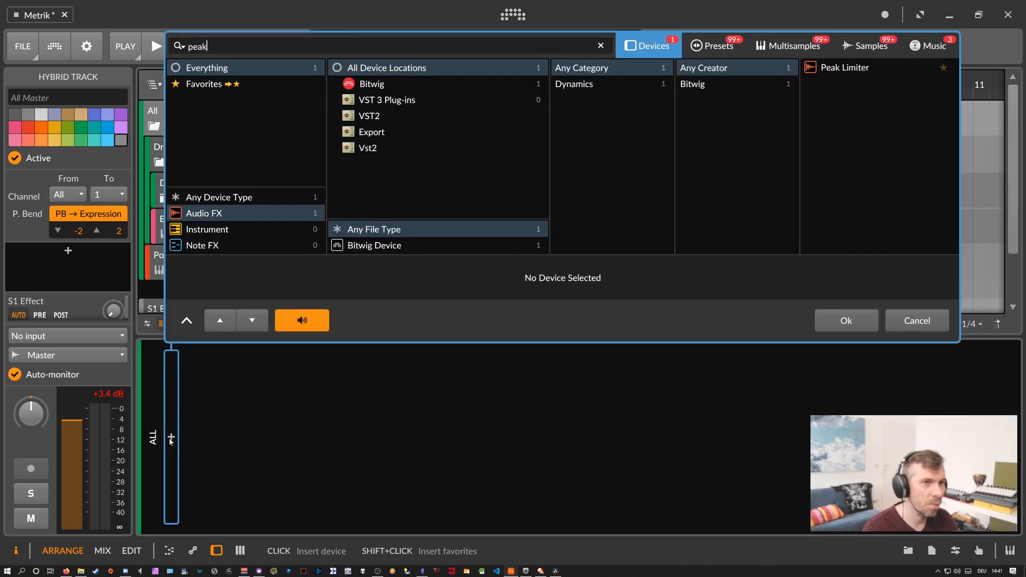
{"action": "key", "text": "Return"}
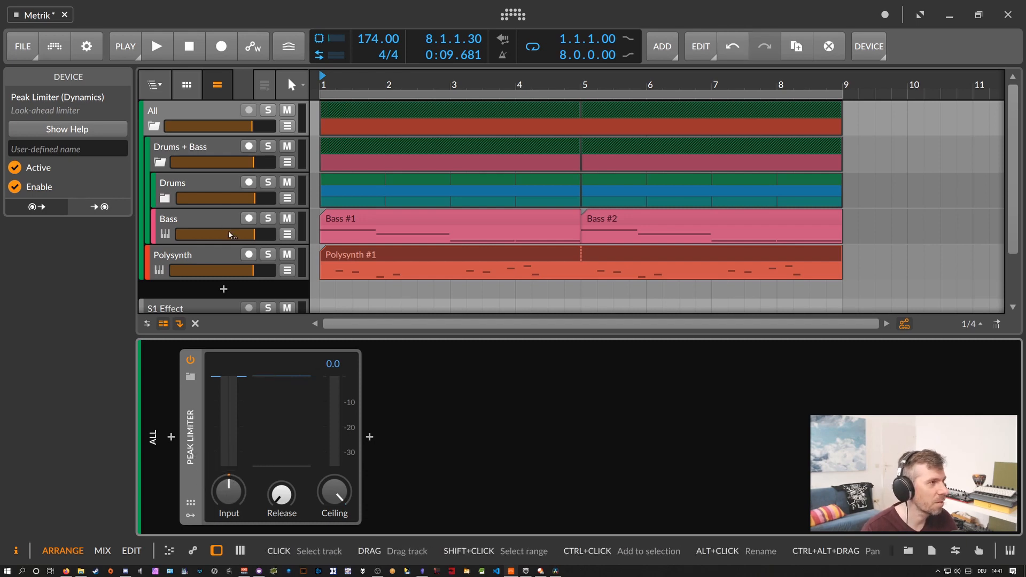
Play the loop to check the Peak Limiter's gain reduction and the All group's output level.
{"action": "key", "text": "space"}
{"action": "left_click", "coordinate": [153, 405]}
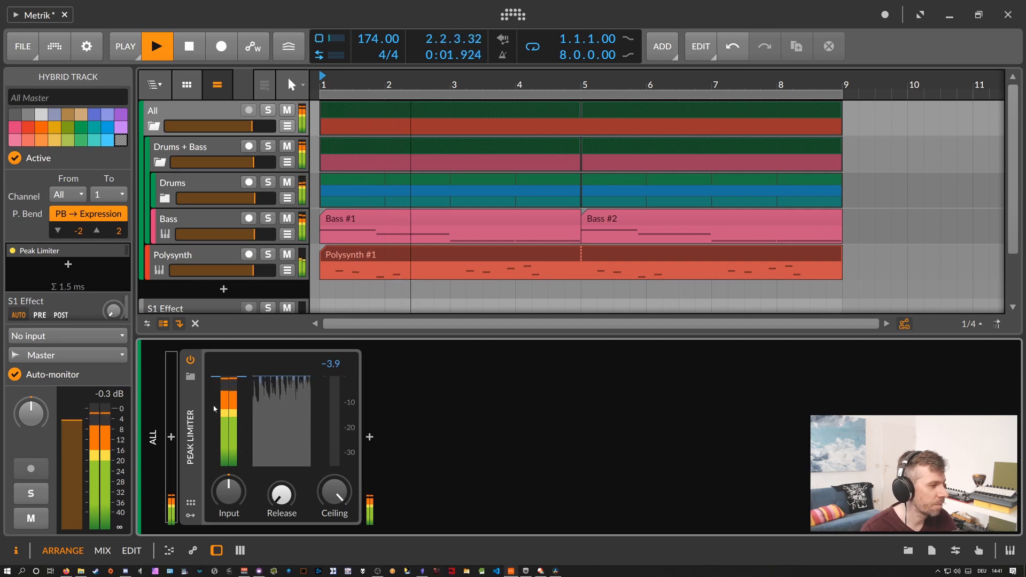
{"action": "left_click_drag", "start_coordinate": [334, 494], "coordinate": [334, 487]}
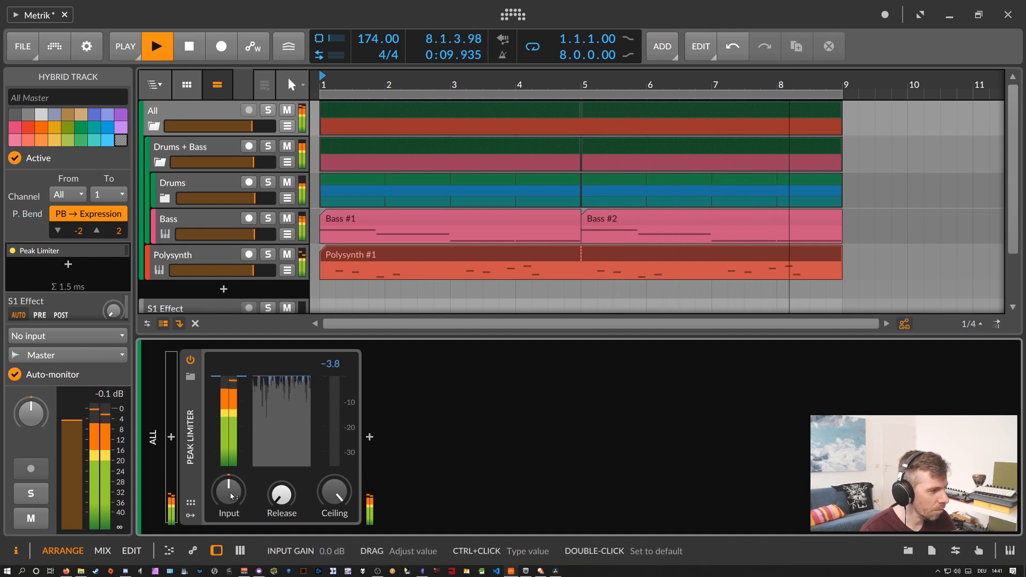
{"action": "key", "text": "space"}
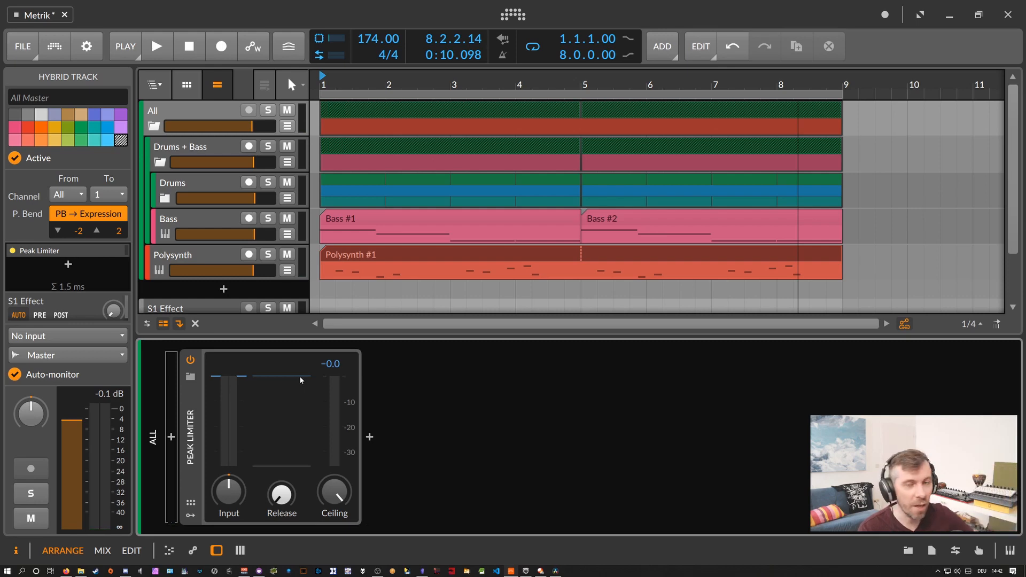
Raise the Peak Limiter's input gain to about +9.4 dB while auditioning the loop.
{"action": "left_click", "coordinate": [200, 413]}
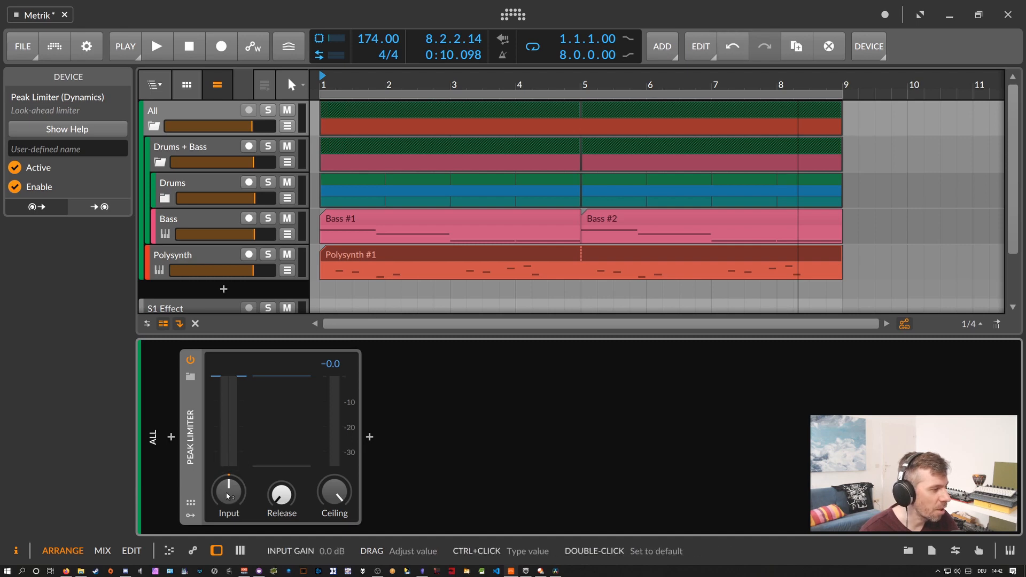
{"action": "key", "text": "space"}
{"action": "mouse_move", "coordinate": [229, 491]}
{"action": "left_mouse_down"}
{"action": "mouse_move", "coordinate": [228, 460]}
{"action": "mouse_move", "coordinate": [229, 475]}
{"action": "left_mouse_up"}
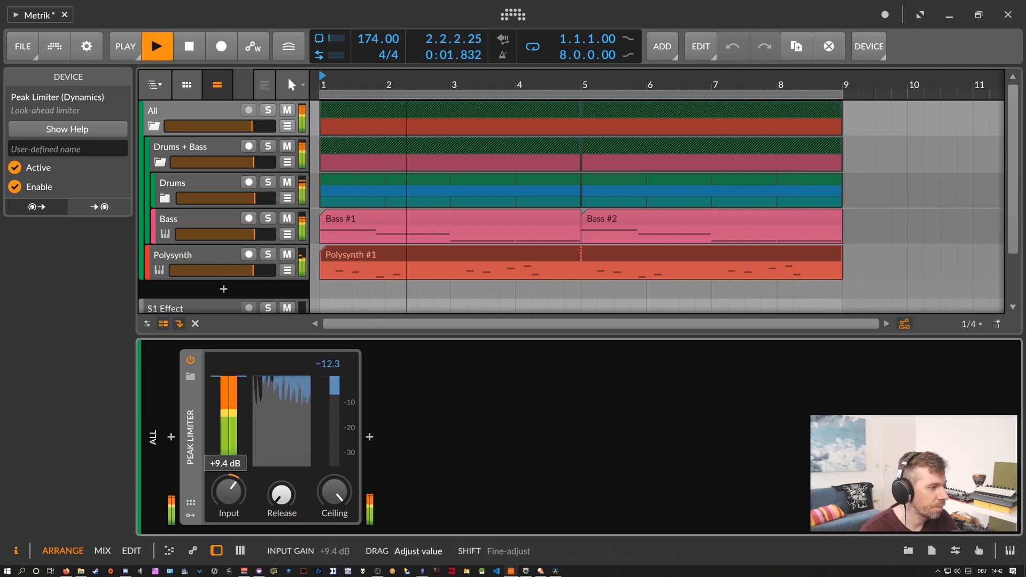
{"action": "left_click", "coordinate": [154, 440]}
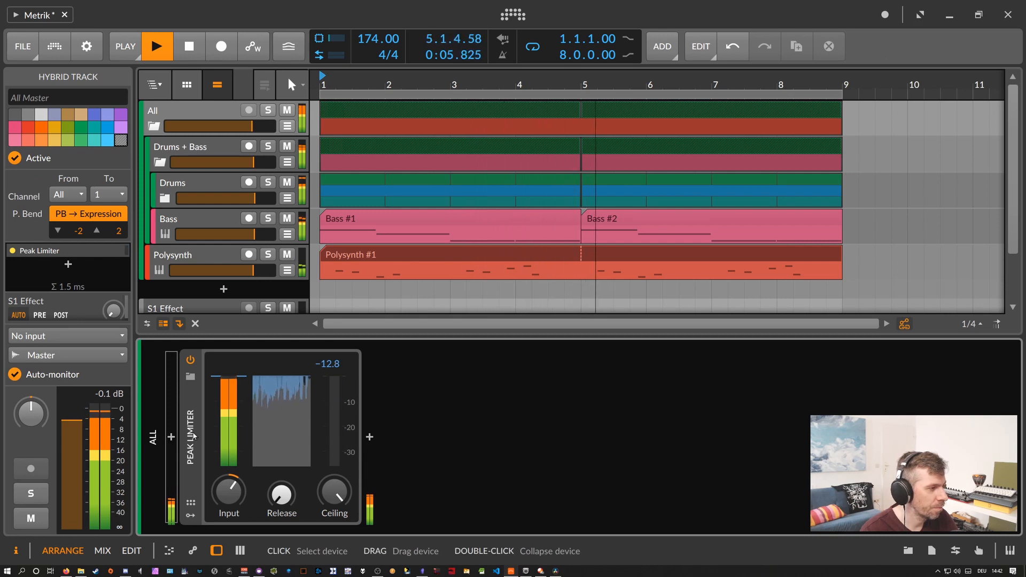
{"action": "key", "text": "space"}
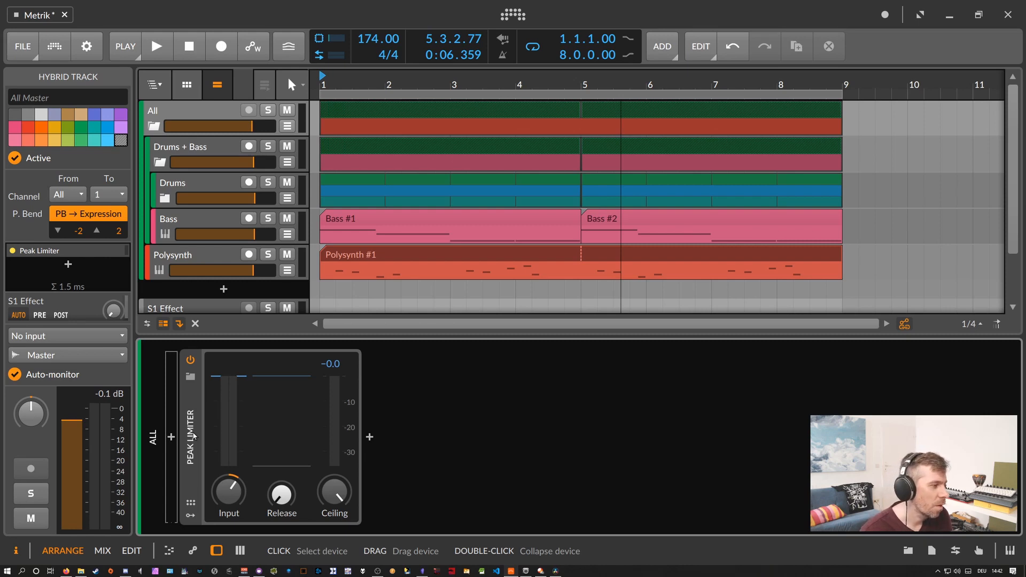
Replace the Peak Limiter on the All group with the Hard-Clip preset.
{"action": "left_click", "coordinate": [193, 436]}
{"action": "key", "text": "Delete"}
{"action": "left_click", "coordinate": [171, 438]}
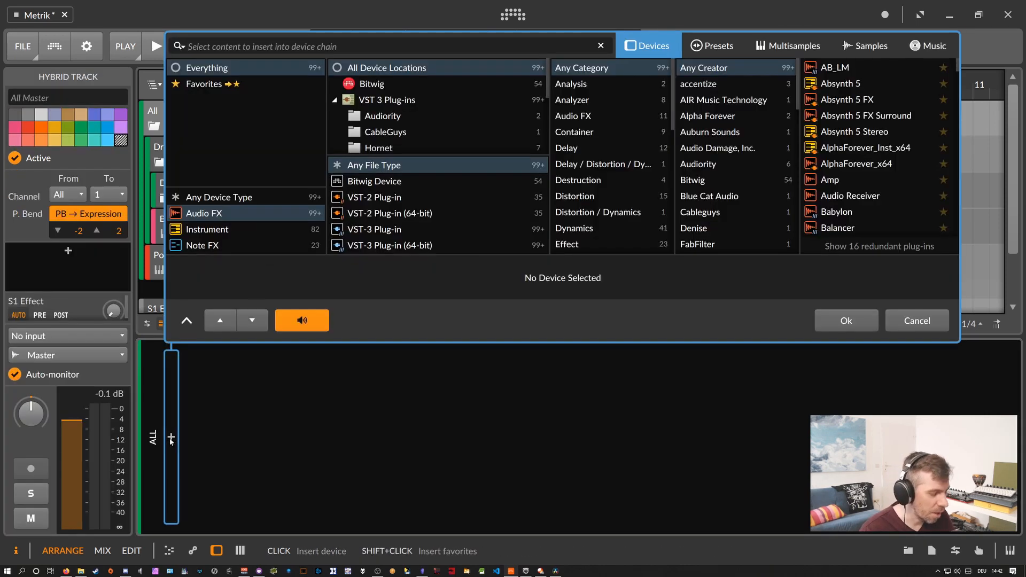
{"action": "type", "text": "clip"}
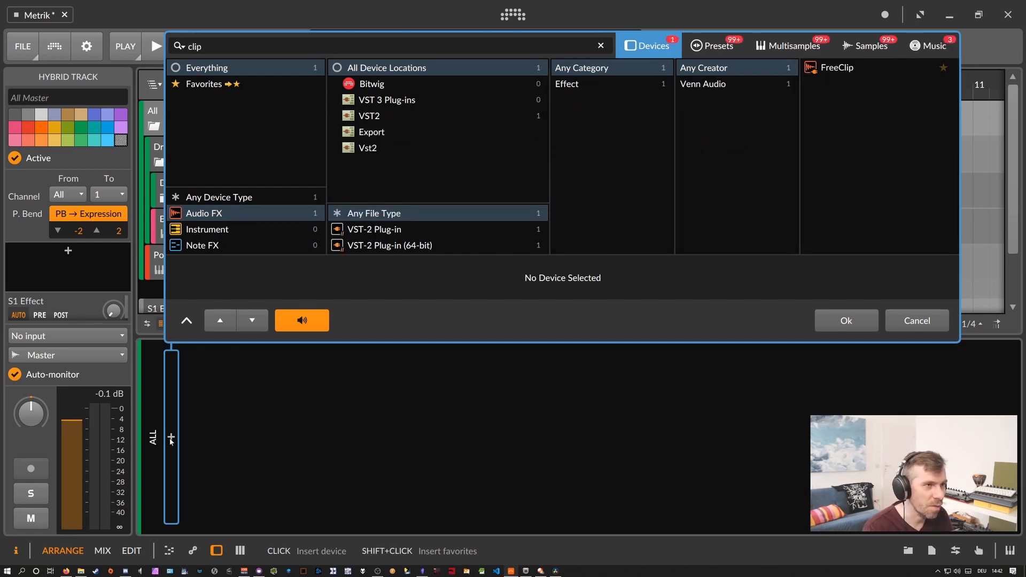
{"action": "left_click", "coordinate": [707, 45]}
{"action": "double_click", "coordinate": [839, 85]}
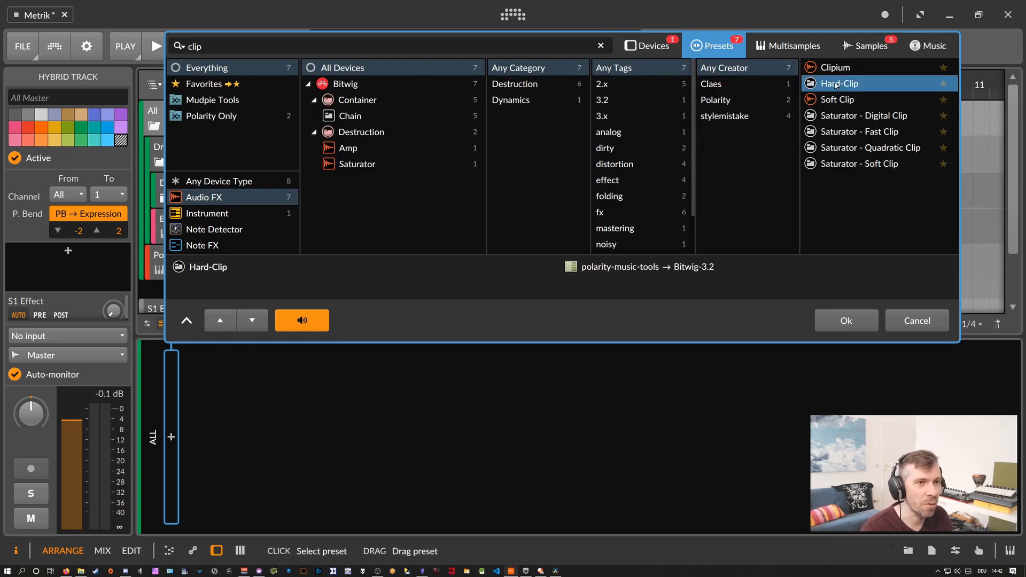
{"action": "left_click", "coordinate": [151, 393]}
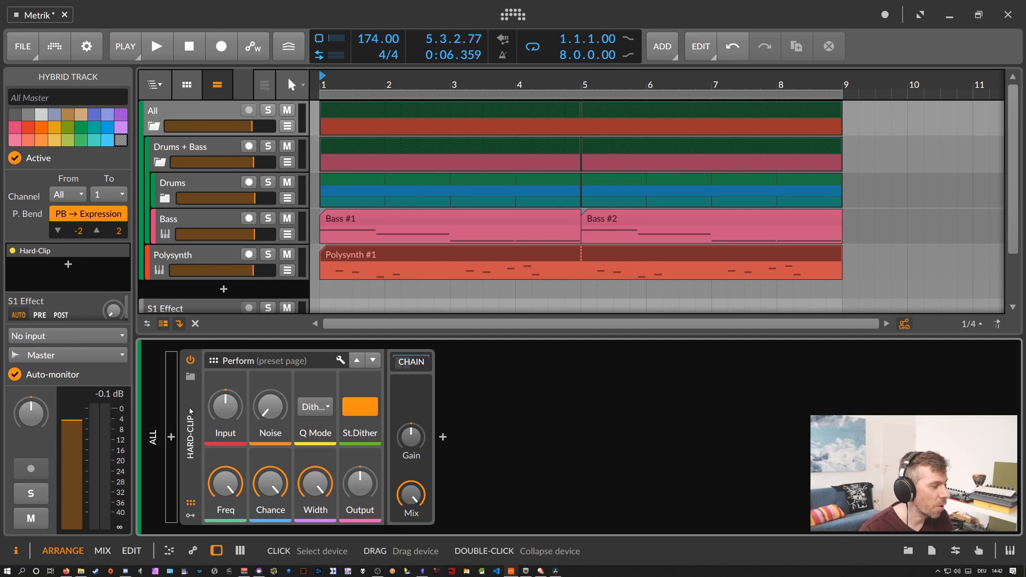
{"action": "left_click", "coordinate": [188, 402]}
{"action": "left_click", "coordinate": [166, 410]}
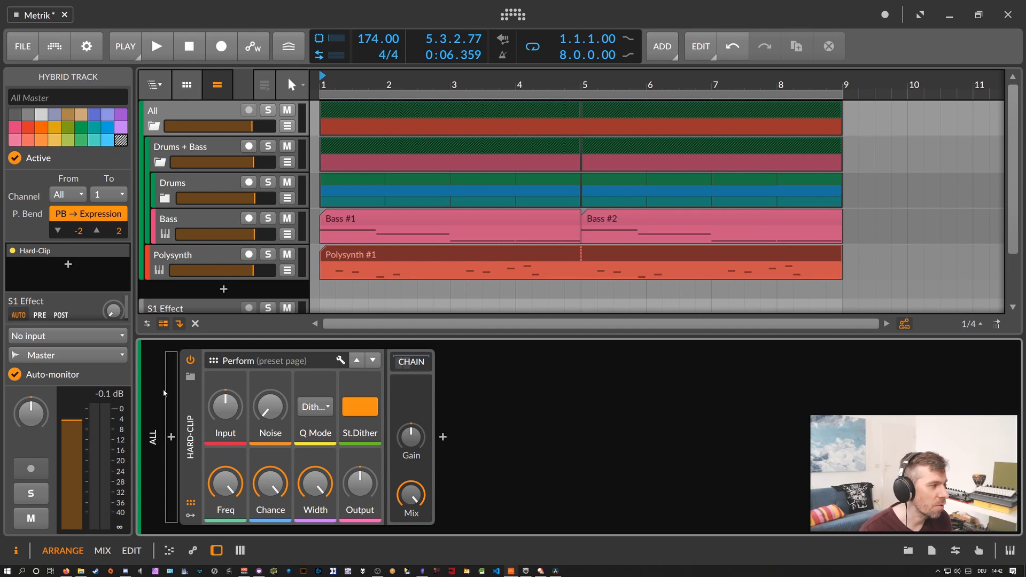
Play the loop with Hard-Clip bypassed and re-enabled to compare the All group's peak level.
{"action": "left_click", "coordinate": [190, 360]}
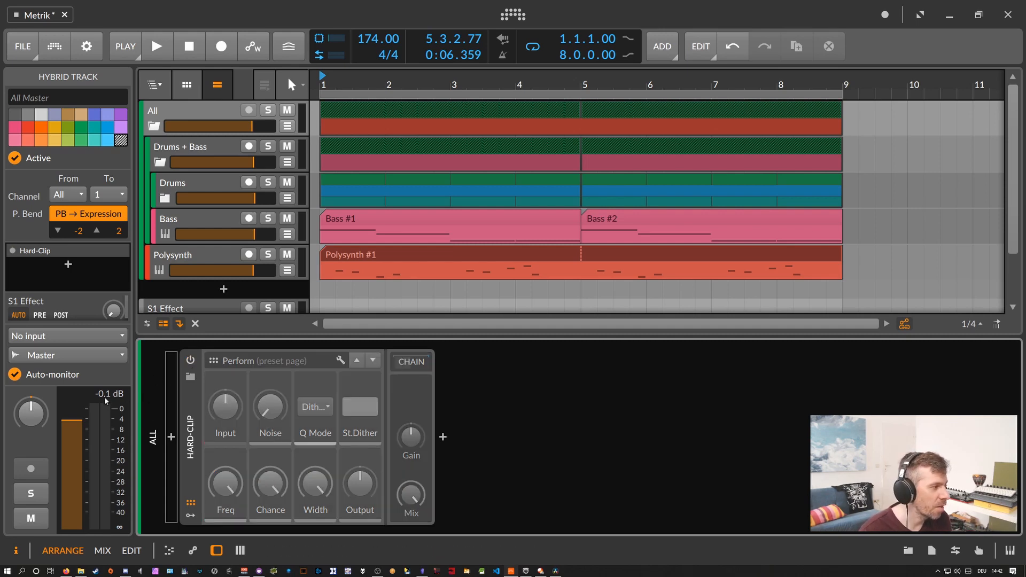
{"action": "key", "text": "space"}
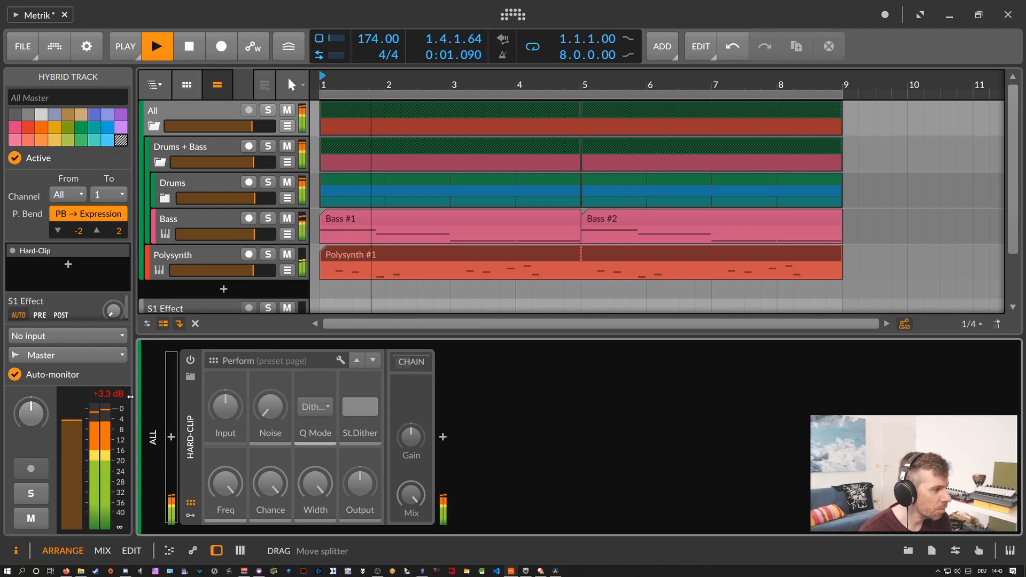
{"action": "left_click", "coordinate": [190, 361]}
{"action": "key", "text": "space"}
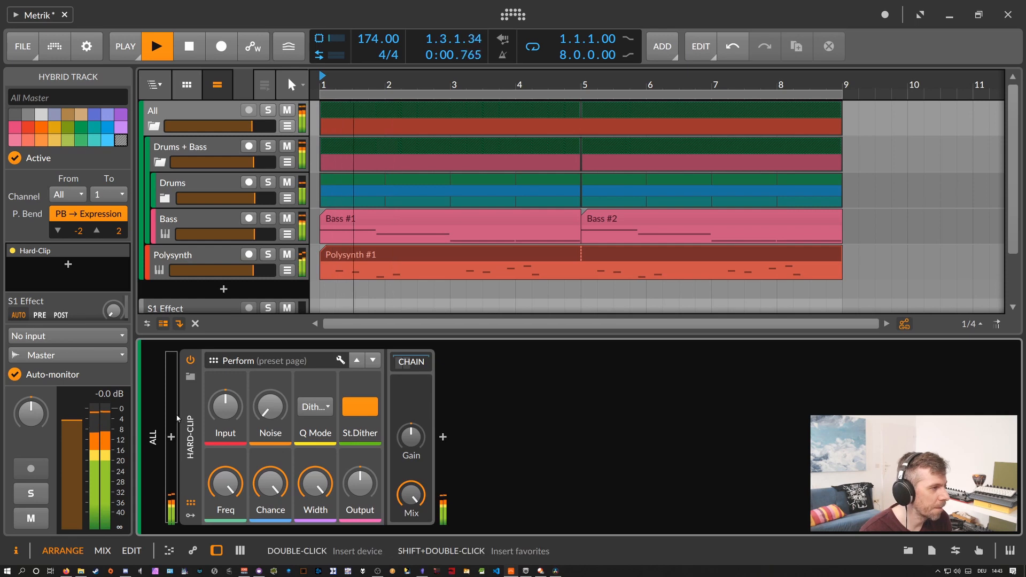
{"action": "key", "text": "space"}
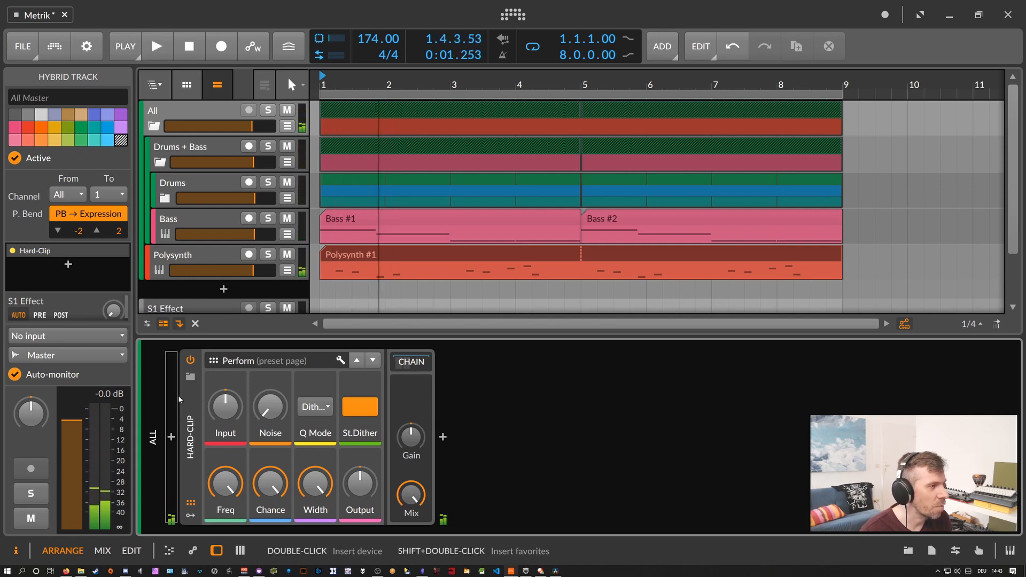
Try Hard-Clip's input gain on the All group at about +6.5 dB and at -36.0 dB while auditioning the loop.
{"action": "key", "text": "space"}
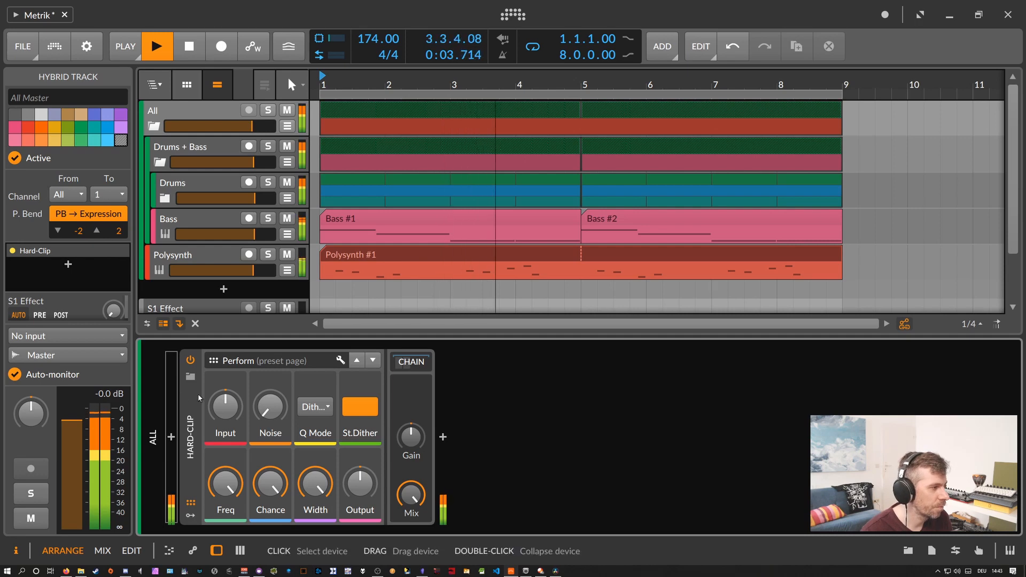
{"action": "key", "text": "space"}
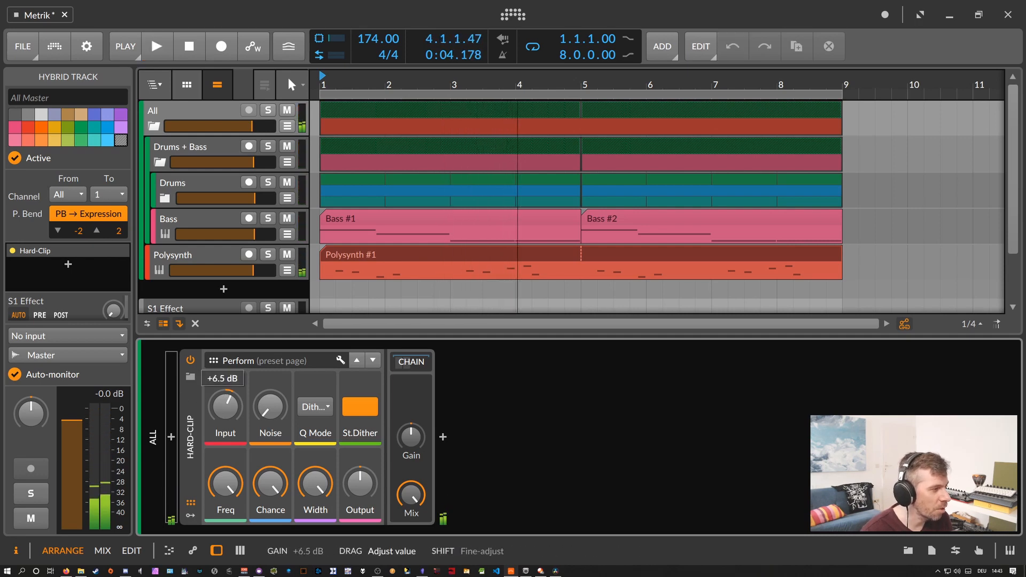
{"action": "left_click_drag", "start_coordinate": [227, 418], "coordinate": [224, 445]}
{"action": "key", "text": "space"}
{"action": "key", "text": "space"}
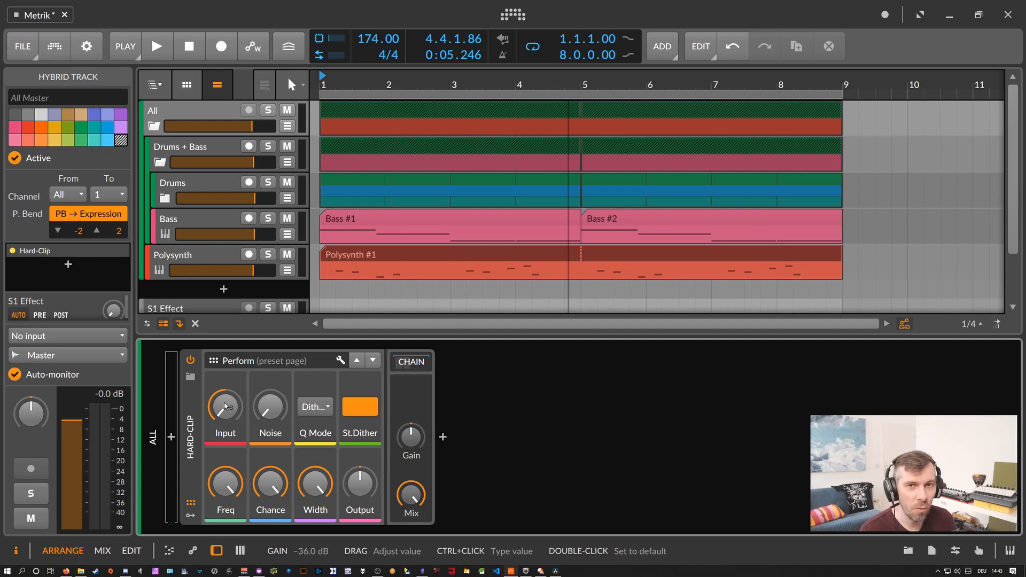
Bring Hard-Clip's input gain back up to around its default and audition the loop.
{"action": "mouse_move", "coordinate": [226, 410]}
{"action": "left_mouse_down"}
{"action": "mouse_move", "coordinate": [225, 371]}
{"action": "mouse_move", "coordinate": [229, 411]}
{"action": "left_mouse_up"}
{"action": "key", "text": "space"}
{"action": "key", "text": "space"}
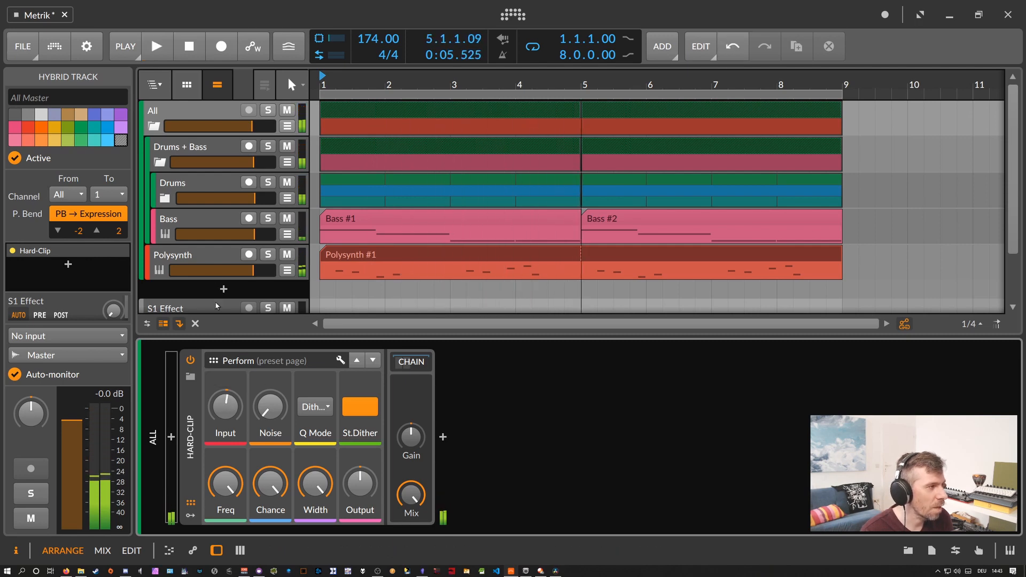
Examine the Drums group's device chain and its child tracks, leaving the group collapsed.
{"action": "left_click", "coordinate": [207, 186]}
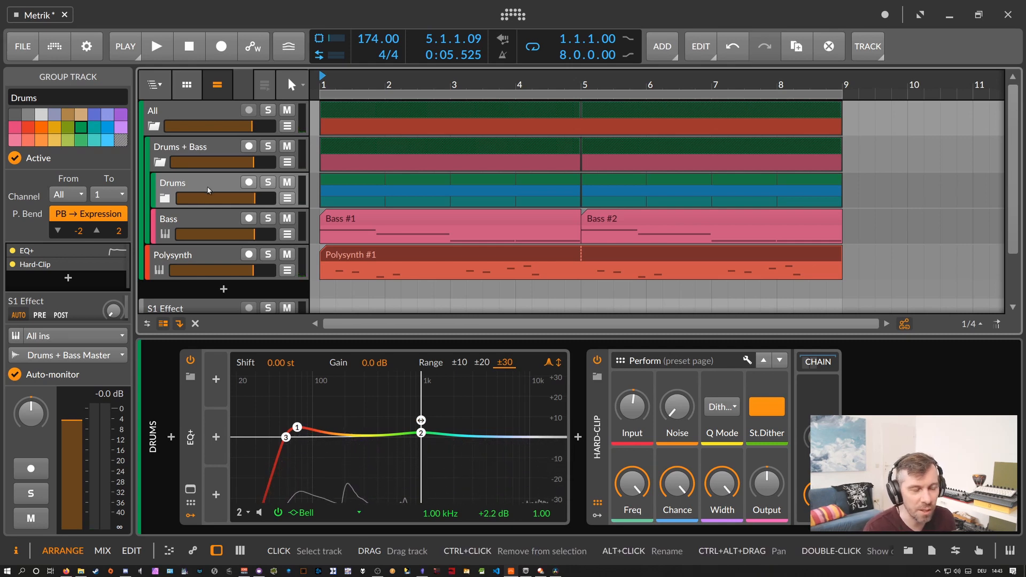
{"action": "left_click", "coordinate": [166, 199]}
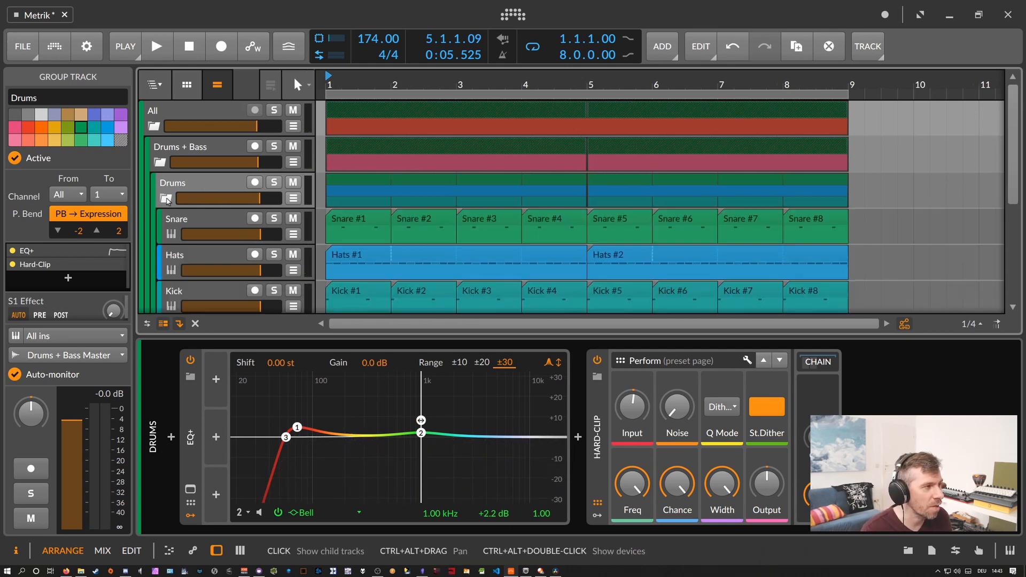
{"action": "scroll", "coordinate": [184, 209], "scroll_direction": "down", "scroll_amount": 3}
{"action": "scroll", "coordinate": [184, 204], "scroll_direction": "up", "scroll_amount": 3}
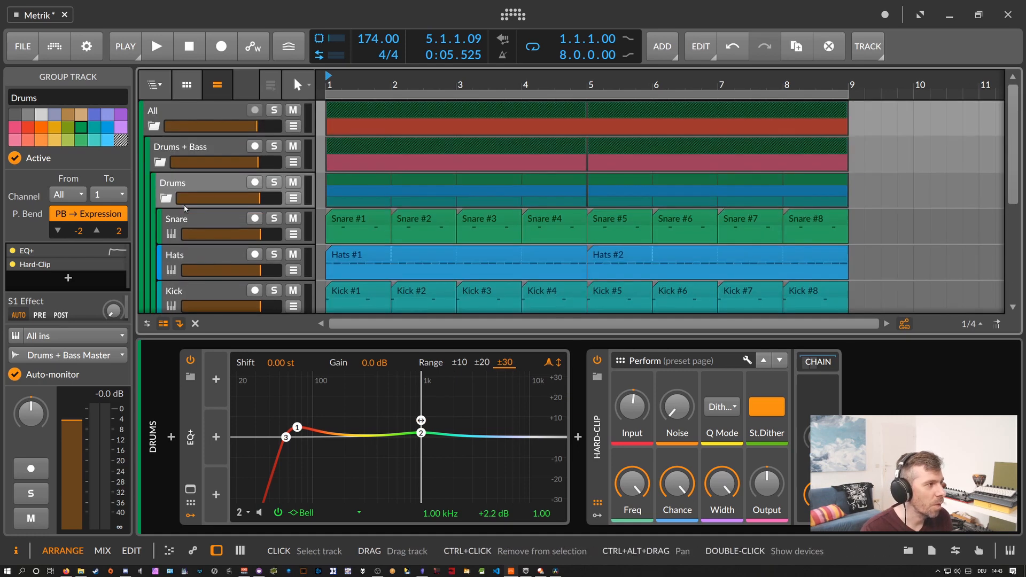
{"action": "double_click", "coordinate": [178, 186]}
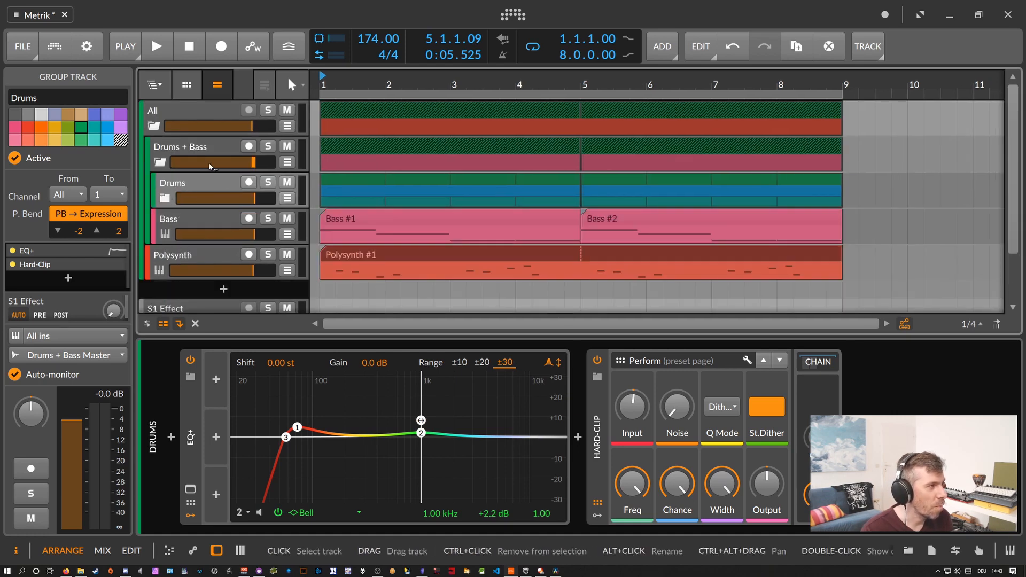
Inspect the device chains on the All and Drums + Bass groups, up to the Hard-Clip on Drums + Bass.
{"action": "left_click", "coordinate": [175, 113]}
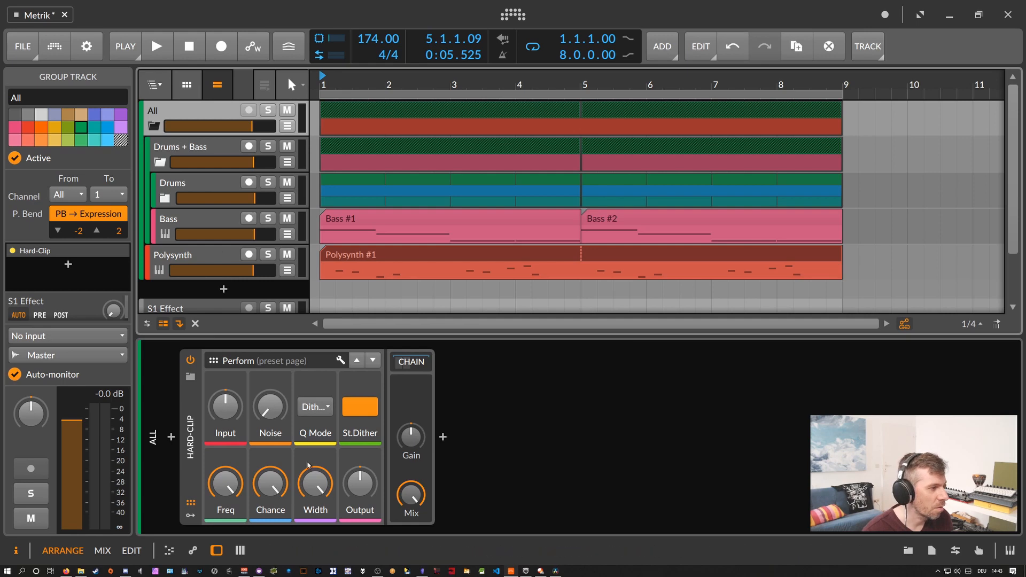
{"action": "left_click", "coordinate": [245, 167]}
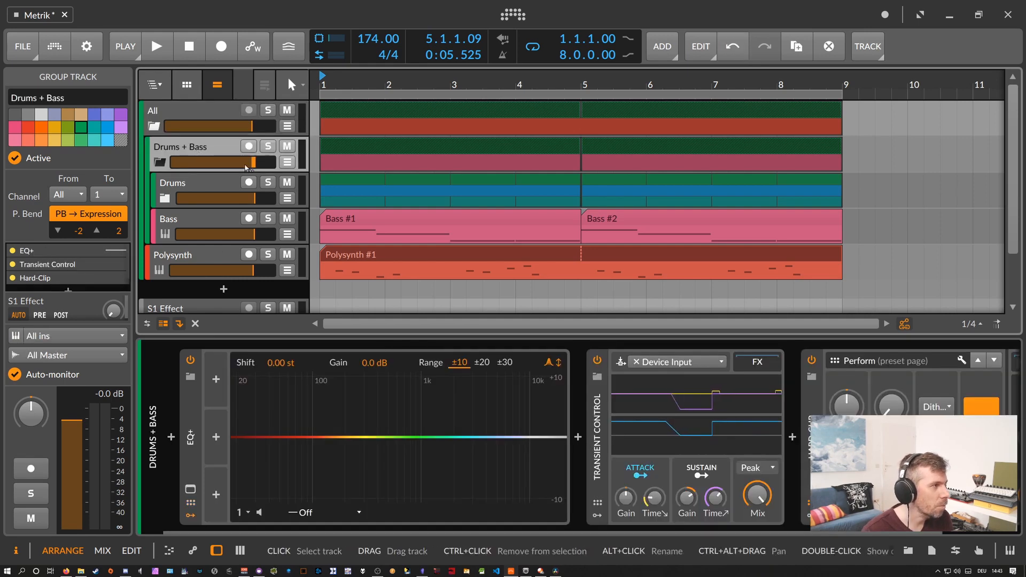
{"action": "left_click", "coordinate": [213, 178]}
{"action": "left_click", "coordinate": [203, 155]}
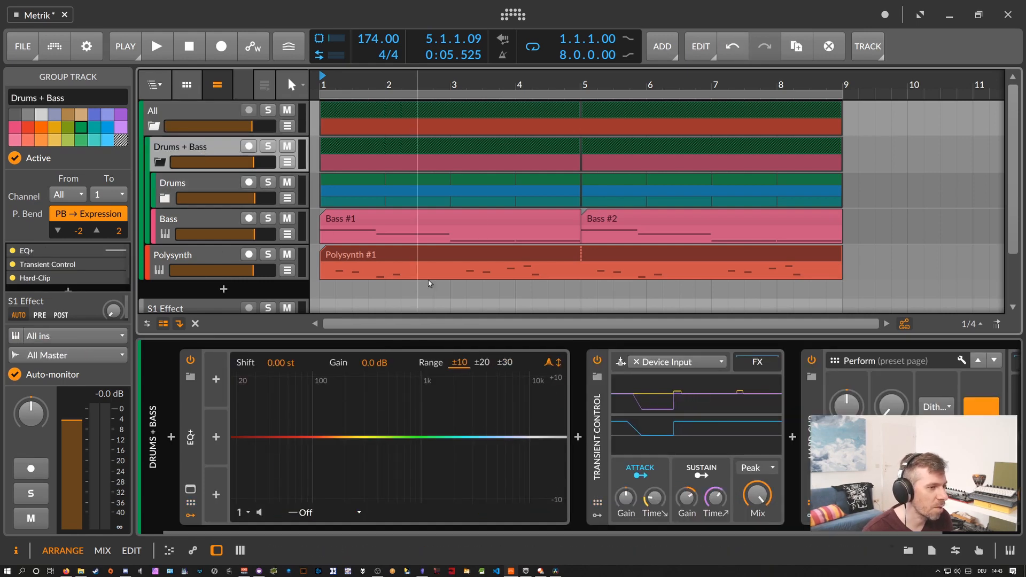
{"action": "scroll", "coordinate": [777, 440], "scroll_direction": "down", "scroll_amount": 3}
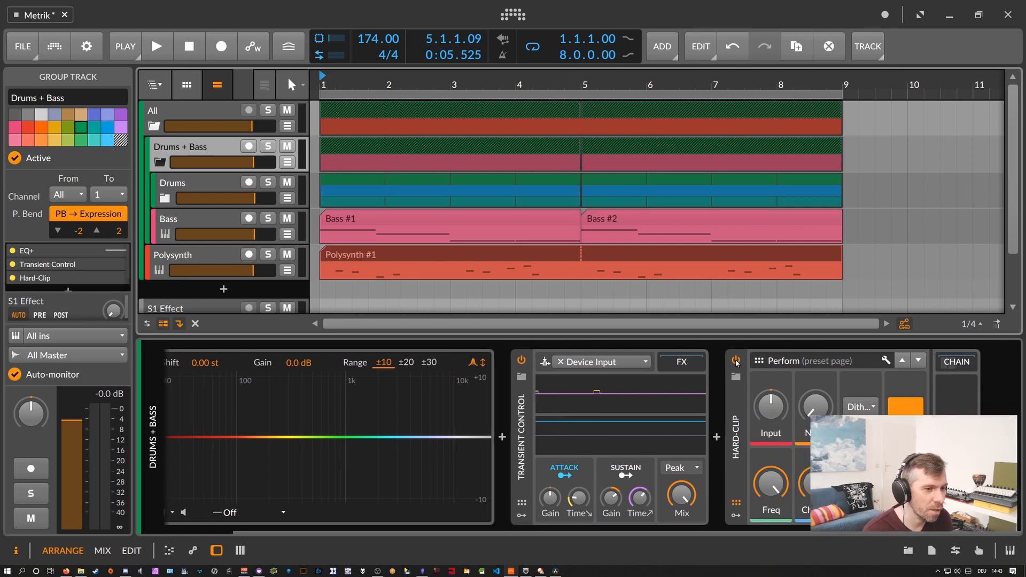
Solo the Drums group and start playback of the loop.
{"action": "left_click", "coordinate": [192, 198]}
{"action": "left_click", "coordinate": [267, 182]}
{"action": "key", "text": "space"}
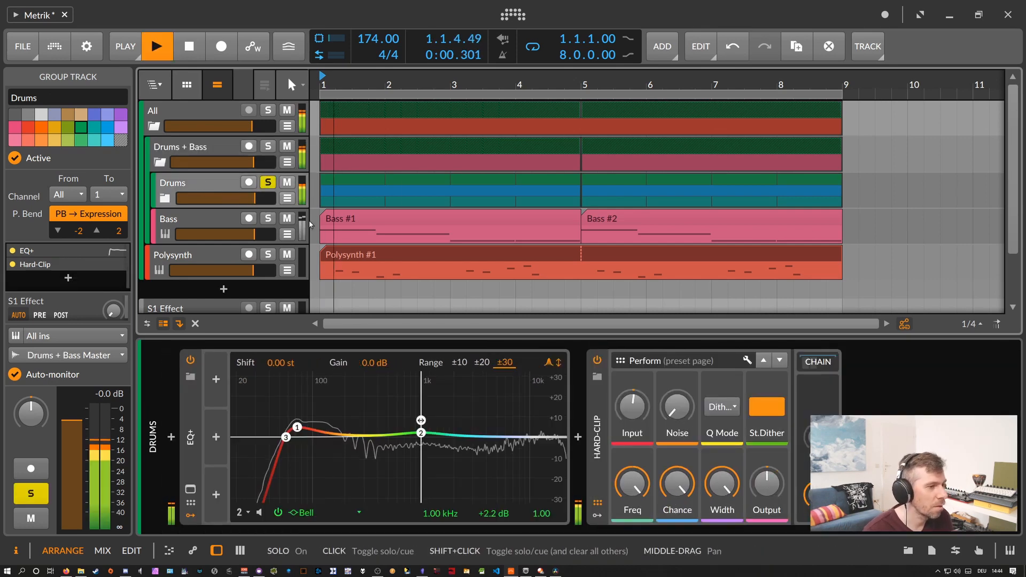
Reset Hard-Clip's input gain on the Drums group to its default and audition the soloed drum loop.
{"action": "key", "text": "space"}
{"action": "double_click", "coordinate": [632, 407]}
{"action": "key", "text": "space"}
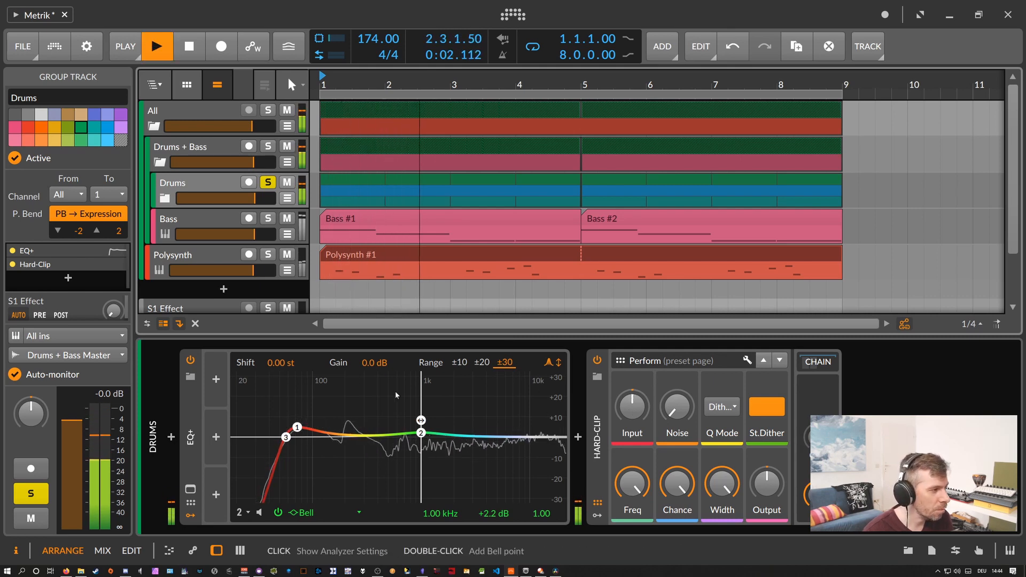
{"action": "key", "text": "space"}
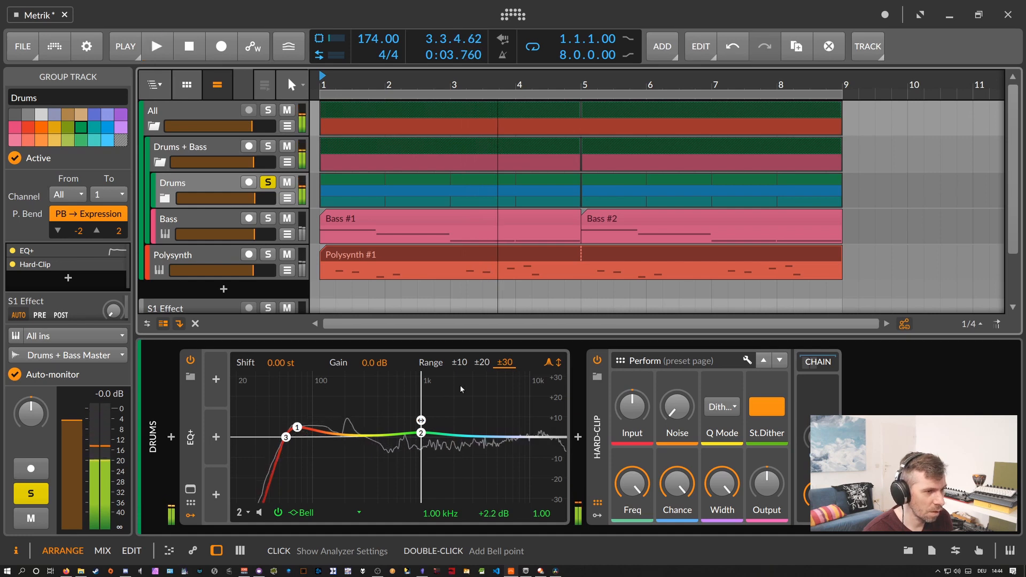
Compare the drum loop's peak level with Hard-Clip bypassed and with it enabled, leaving the device switched on.
{"action": "left_click", "coordinate": [598, 361]}
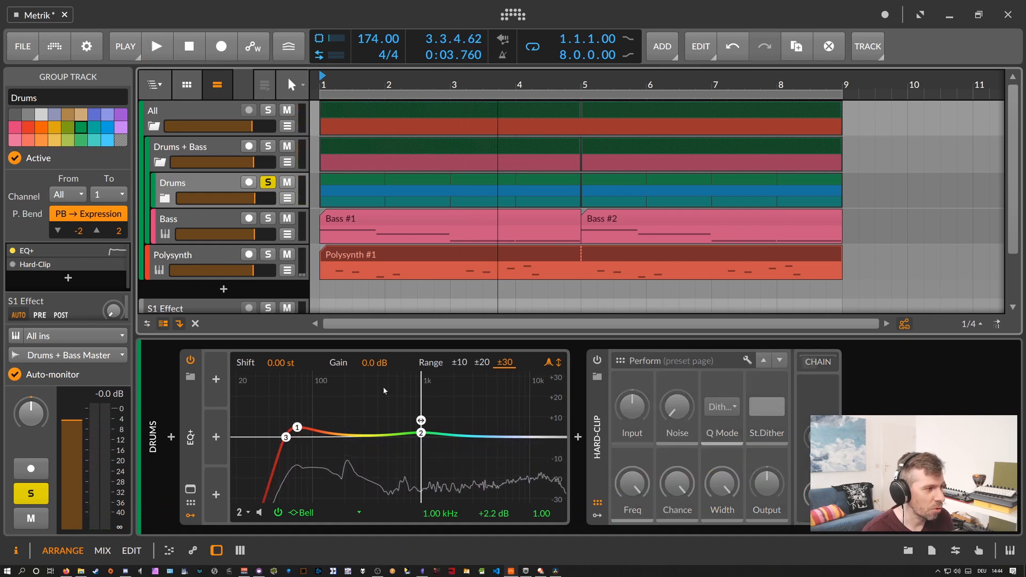
{"action": "key", "text": "space"}
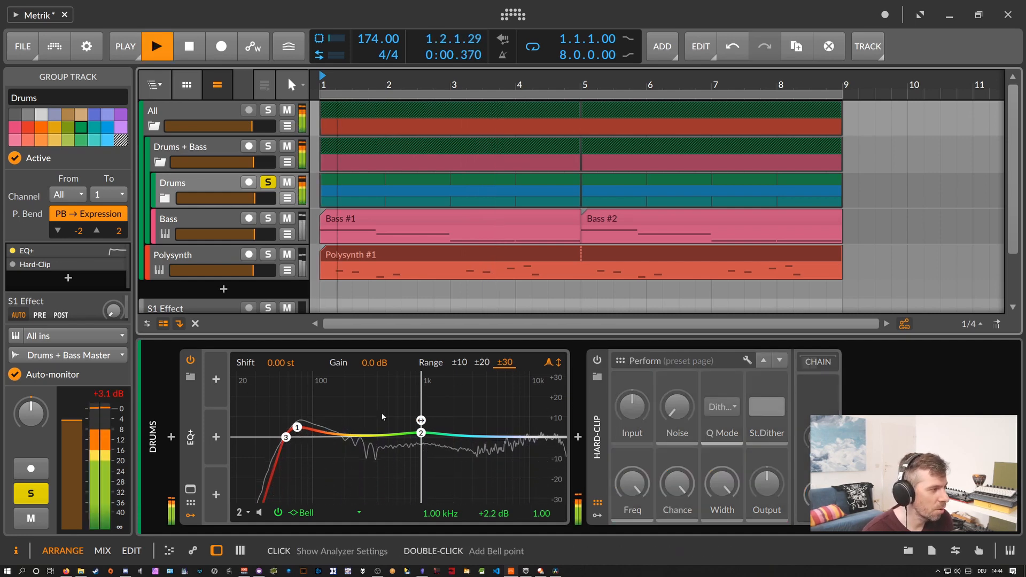
{"action": "key", "text": "space"}
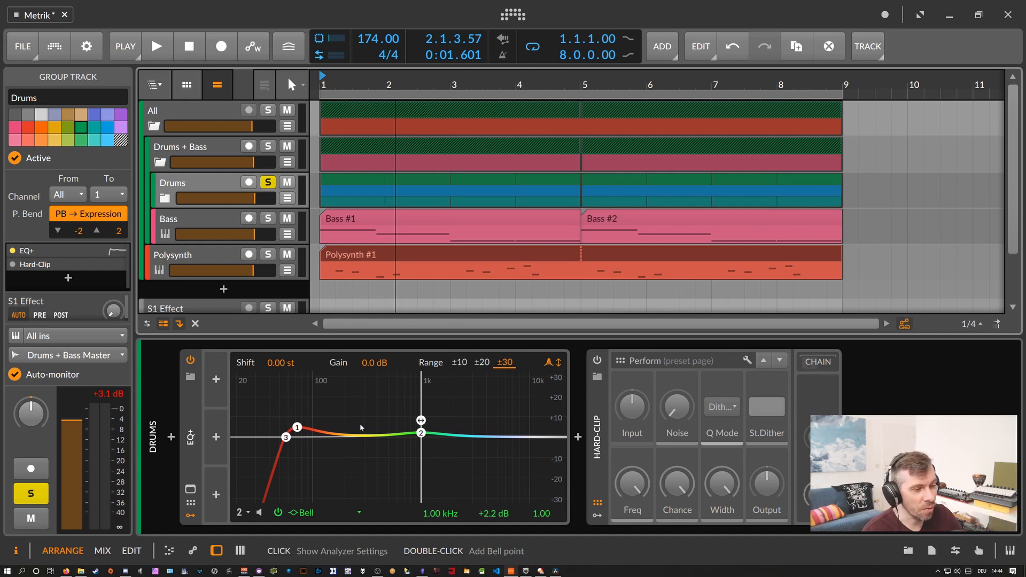
{"action": "left_click", "coordinate": [597, 359]}
{"action": "key", "text": "space"}
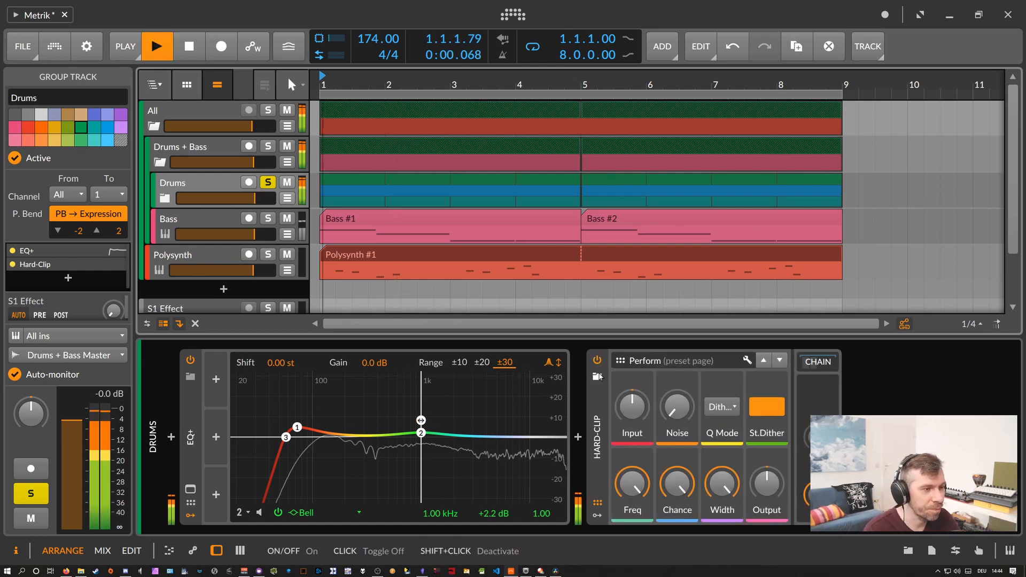
Raise Hard-Clip's input gain to about +4.1 dB while auditioning the drum loop.
{"action": "mouse_move", "coordinate": [632, 406]}
{"action": "left_mouse_down"}
{"action": "mouse_move", "coordinate": [633, 396]}
{"action": "mouse_move", "coordinate": [636, 409]}
{"action": "left_mouse_up"}
{"action": "key", "text": "space"}
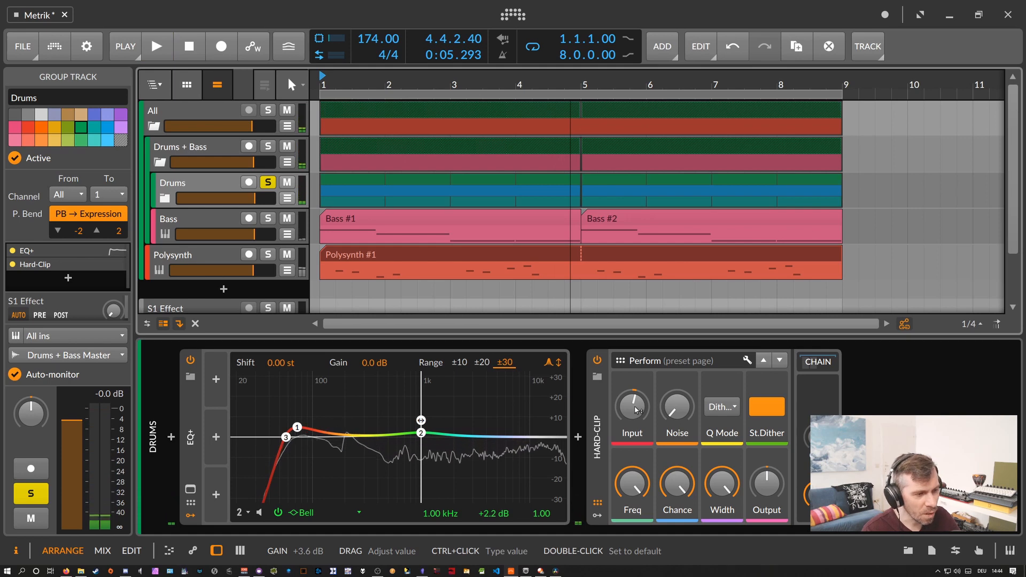
{"action": "left_click", "coordinate": [610, 407]}
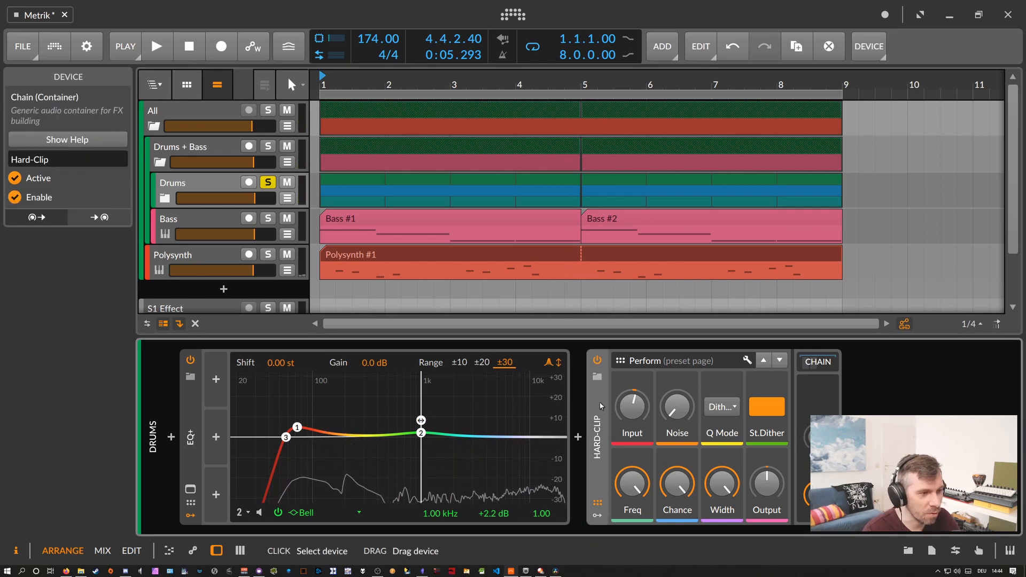
{"action": "key", "text": "space"}
{"action": "mouse_move", "coordinate": [630, 408]}
{"action": "left_mouse_down"}
{"action": "mouse_move", "coordinate": [631, 381]}
{"action": "mouse_move", "coordinate": [631, 398]}
{"action": "left_mouse_up"}
{"action": "key", "text": "space"}
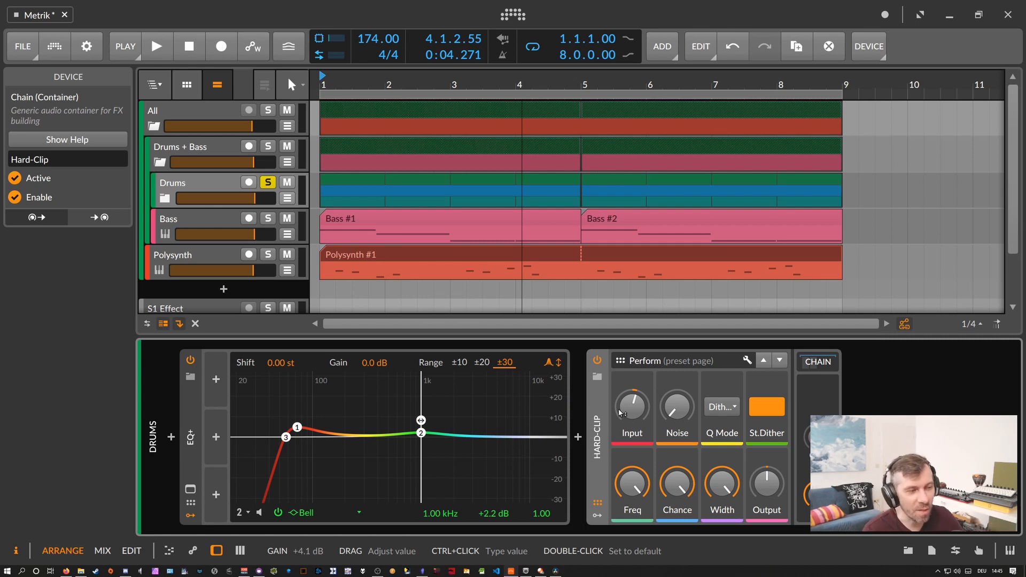
Bring the Drums group's Hard-Clip input gain down to about +2.5 dB while the loop plays, and stop playback.
{"action": "left_click", "coordinate": [209, 183]}
{"action": "key", "text": "space"}
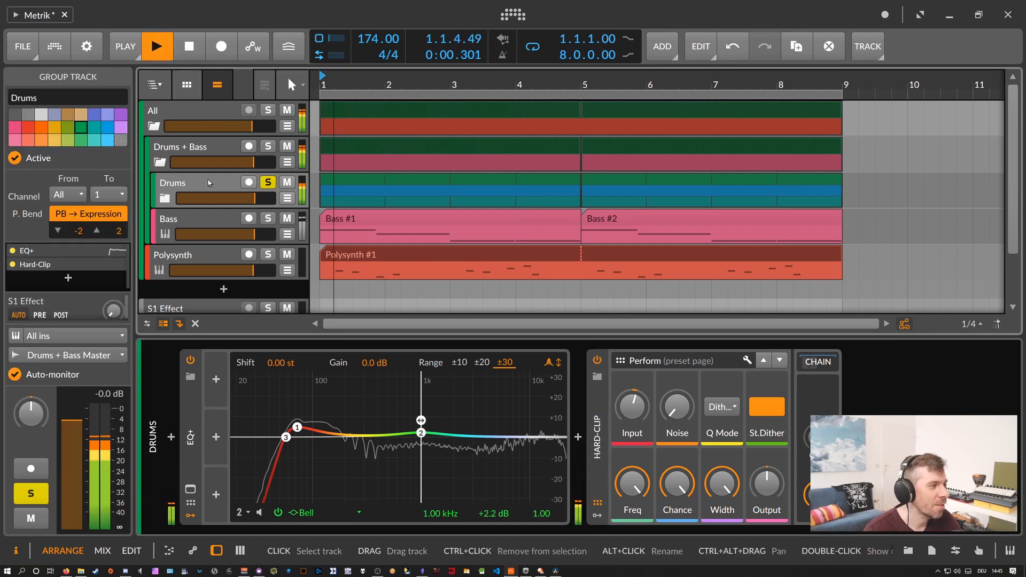
{"action": "mouse_move", "coordinate": [633, 407]}
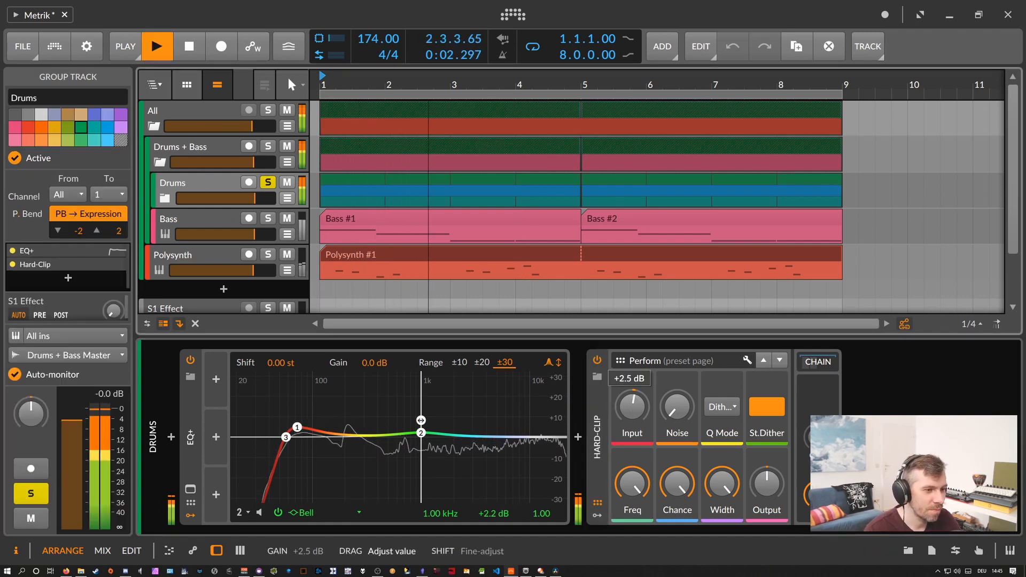
{"action": "left_click_drag", "start_coordinate": [633, 406], "coordinate": [632, 403]}
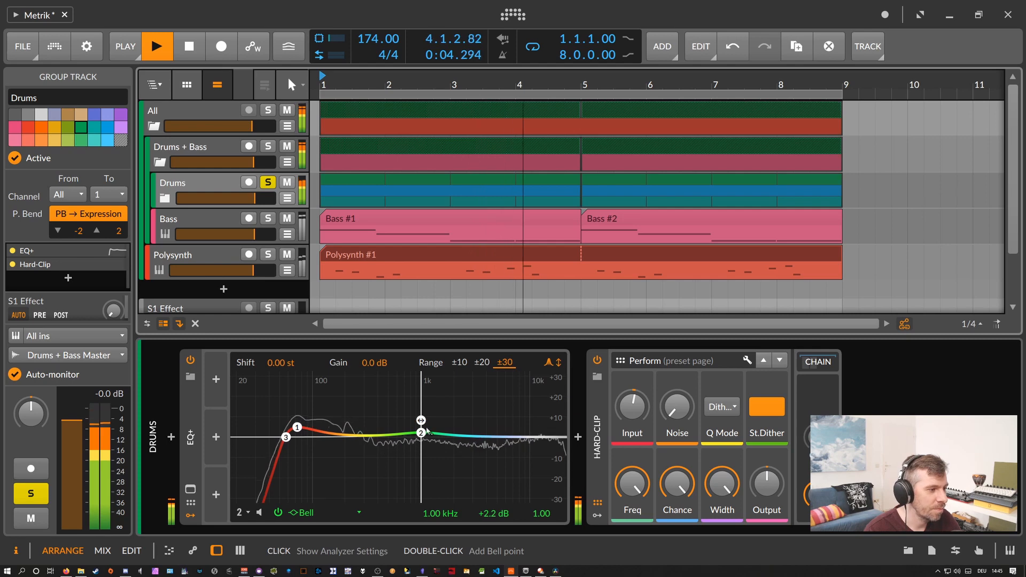
{"action": "key", "text": "space"}
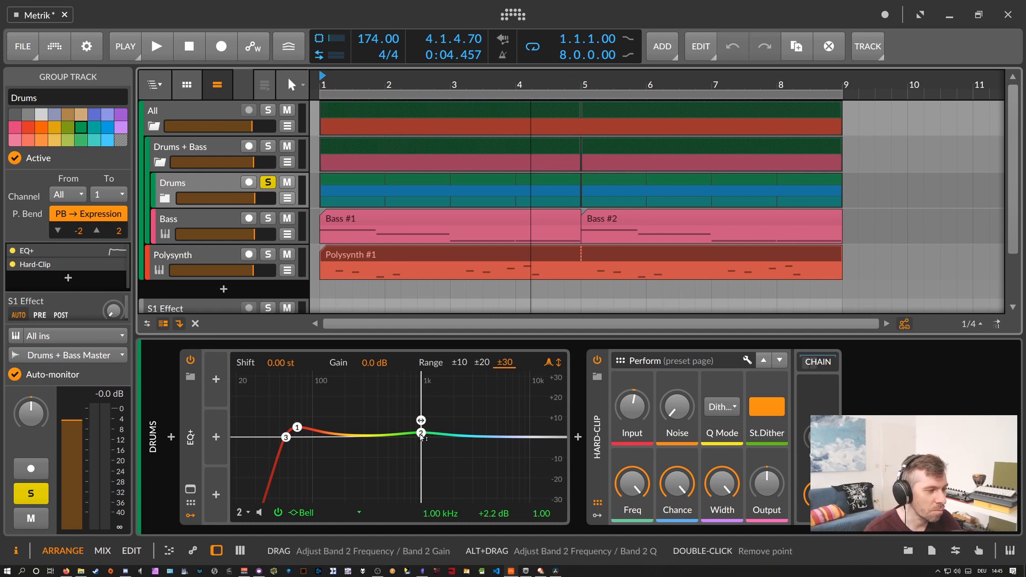
Set EQ+ band 2 on the Drums group to 2.00 kHz, +7.7 dB and a Q of 0.40, and audition the loop.
{"action": "left_click_drag", "start_coordinate": [421, 434], "coordinate": [454, 425]}
{"action": "key", "text": "space"}
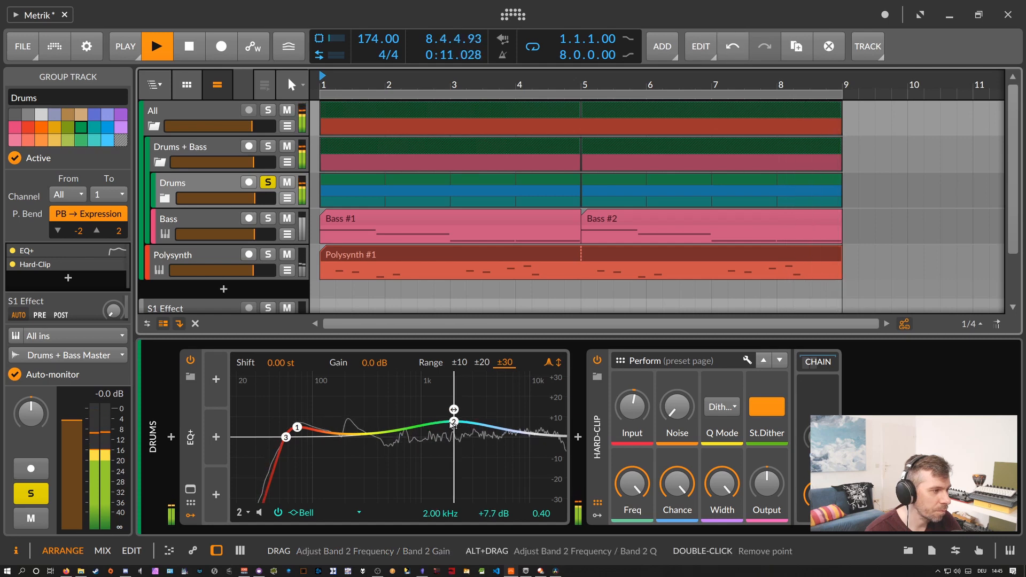
{"action": "key", "text": "space"}
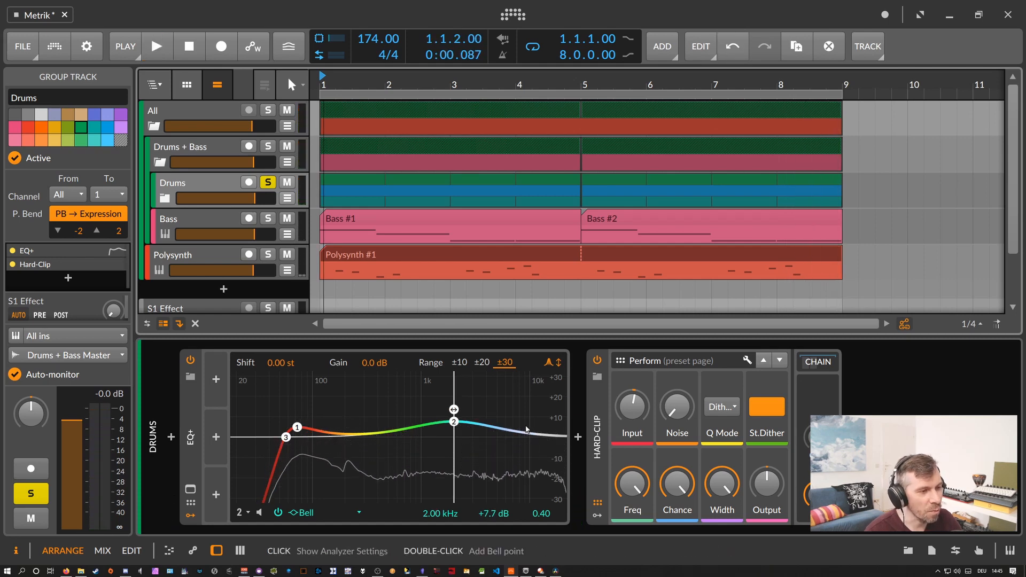
Reset Hard-Clip's input gain to its default, set EQ+ band 2 to 1.83 kHz and +6.0 dB, and start playback.
{"action": "left_click", "coordinate": [598, 428]}
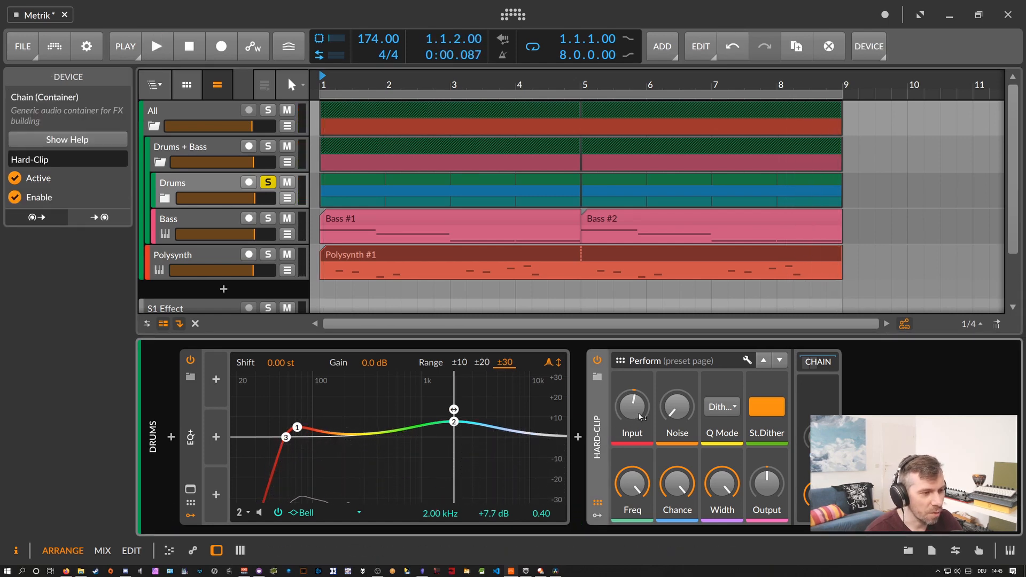
{"action": "double_click", "coordinate": [620, 420]}
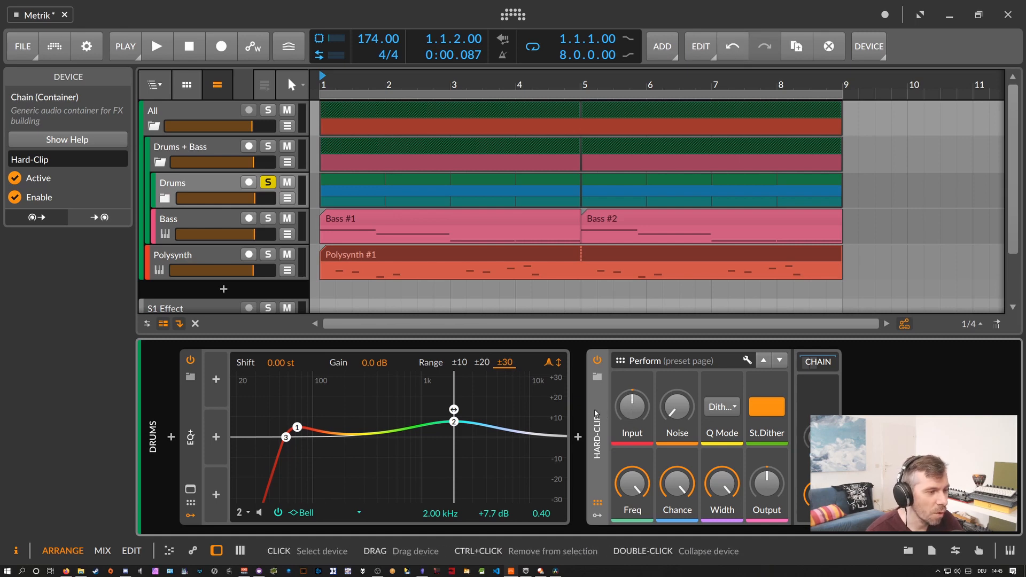
{"action": "left_click", "coordinate": [202, 440]}
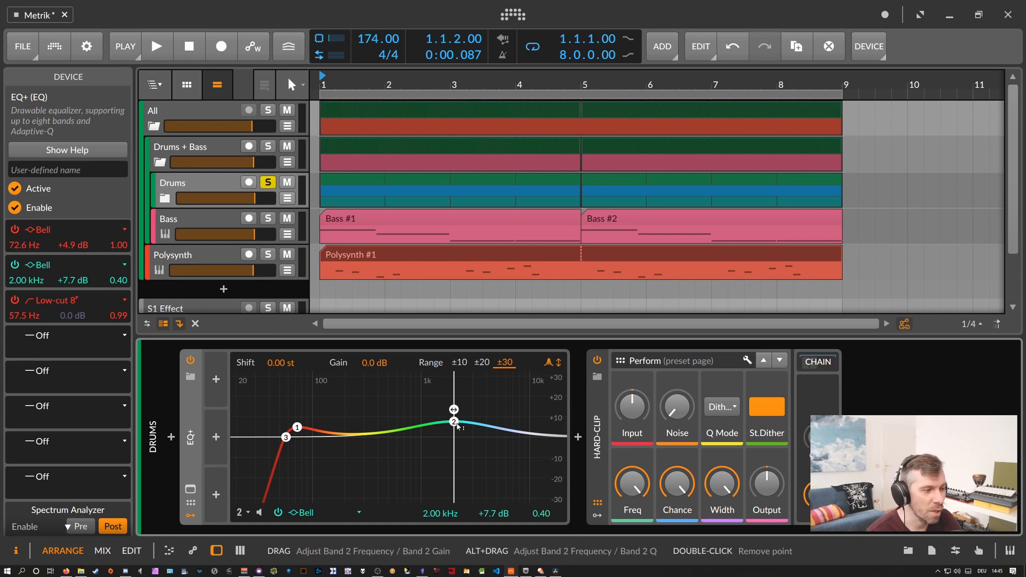
{"action": "left_click_drag", "start_coordinate": [454, 422], "coordinate": [449, 425]}
{"action": "key", "text": "space"}
Raise Hard-Clip's input gain to about +2.9 dB during playback, and stop the loop after checking the Drums chain.
{"action": "left_click_drag", "start_coordinate": [633, 414], "coordinate": [633, 408]}
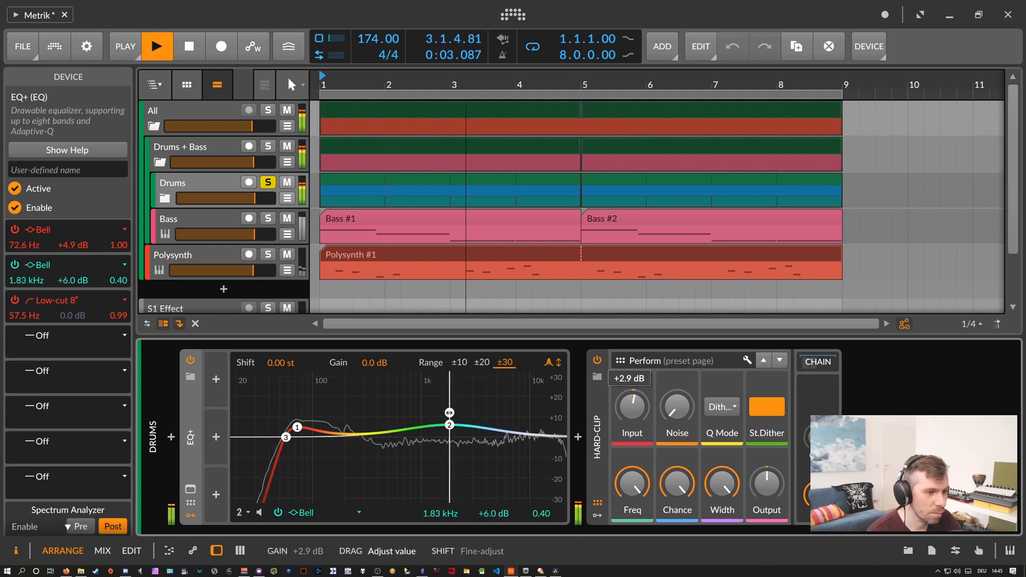
{"action": "left_click", "coordinate": [159, 409]}
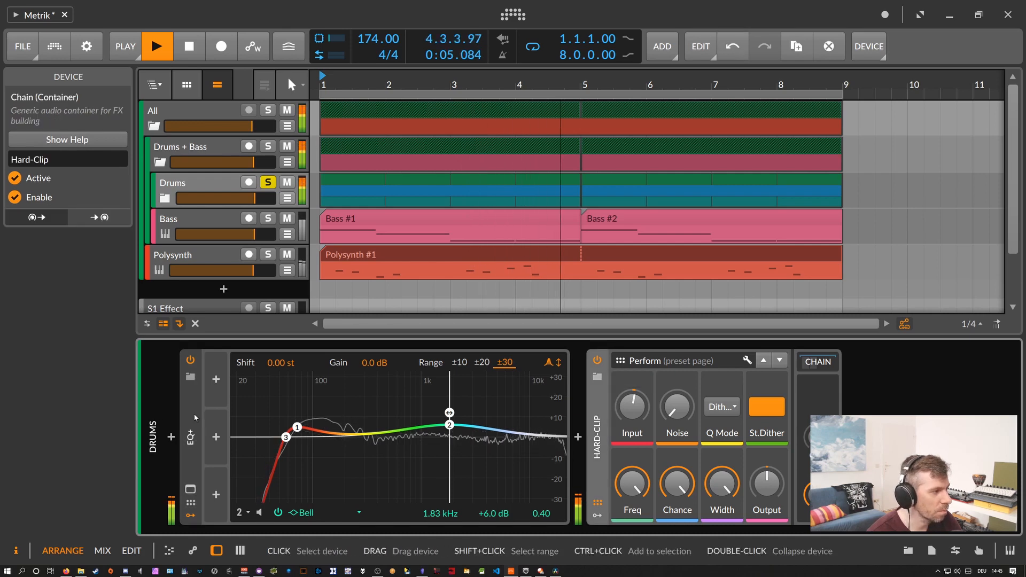
{"action": "left_click", "coordinate": [191, 410]}
{"action": "left_click", "coordinate": [149, 410]}
{"action": "key", "text": "space"}
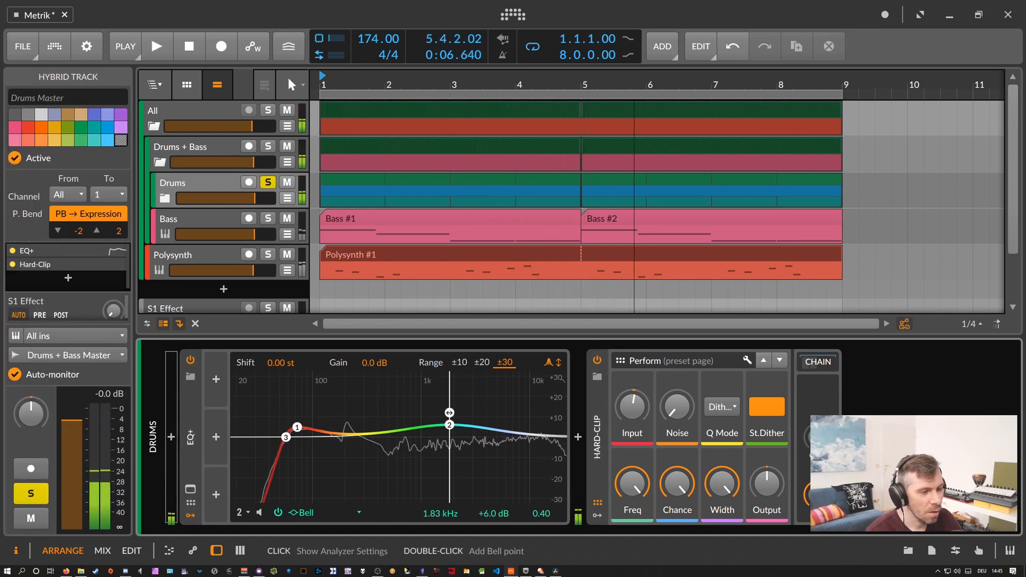
Collapse the EQ+ device in the Drums chain.
{"action": "left_click", "coordinate": [592, 402]}
{"action": "left_click", "coordinate": [188, 425]}
{"action": "left_click", "coordinate": [188, 425]}
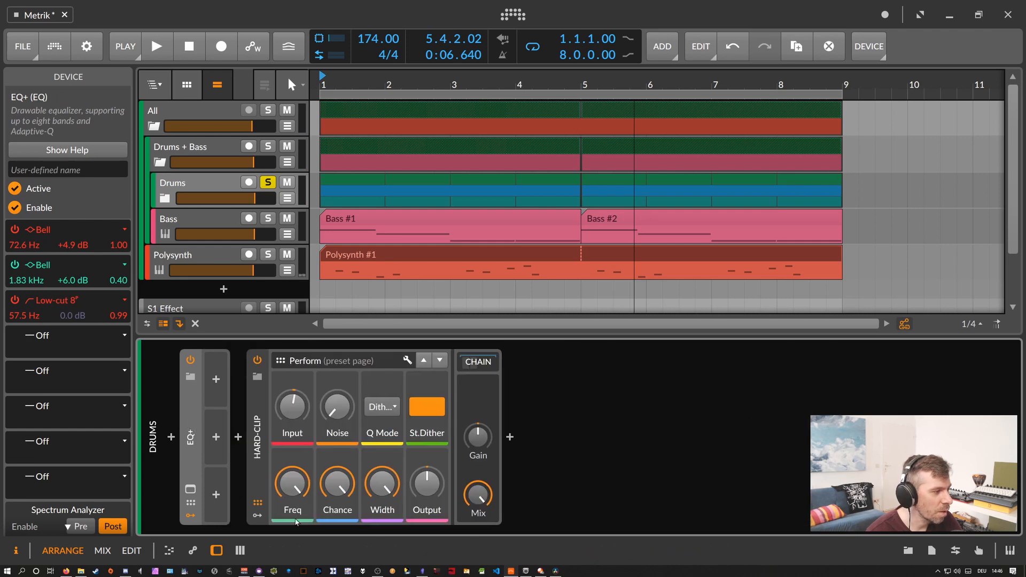
{"action": "left_click", "coordinate": [287, 529]}
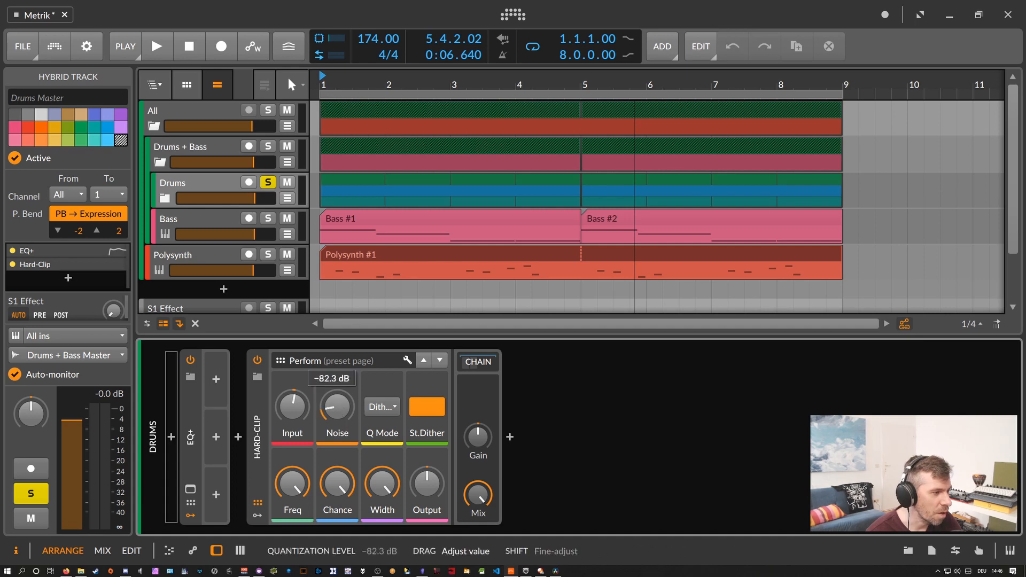
Open the device chain nested inside Hard-Clip and examine its Tool and Bit-8 devices.
{"action": "left_click", "coordinate": [460, 363]}
{"action": "scroll", "coordinate": [566, 454], "scroll_direction": "right", "scroll_amount": 2}
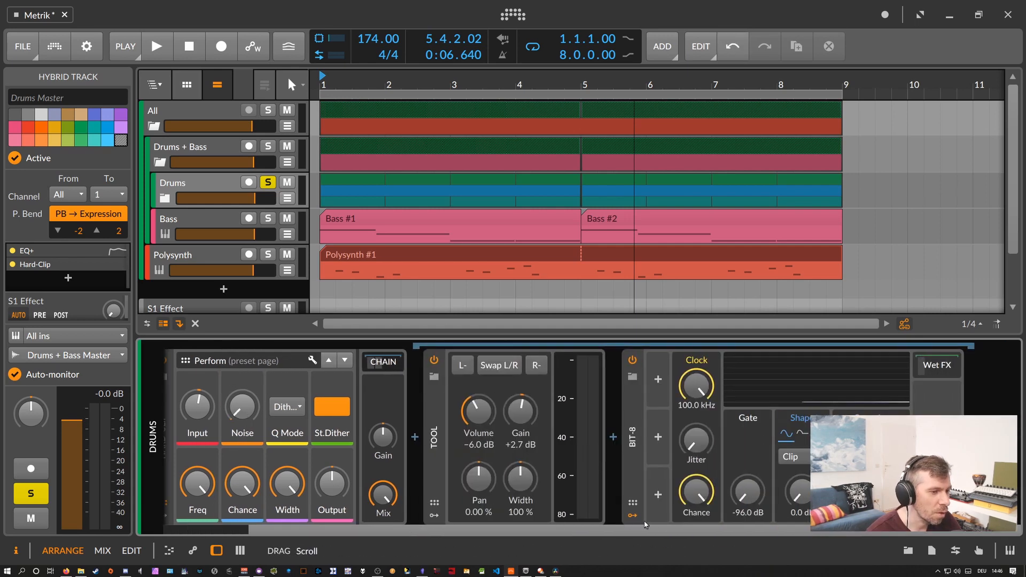
{"action": "left_click", "coordinate": [742, 471]}
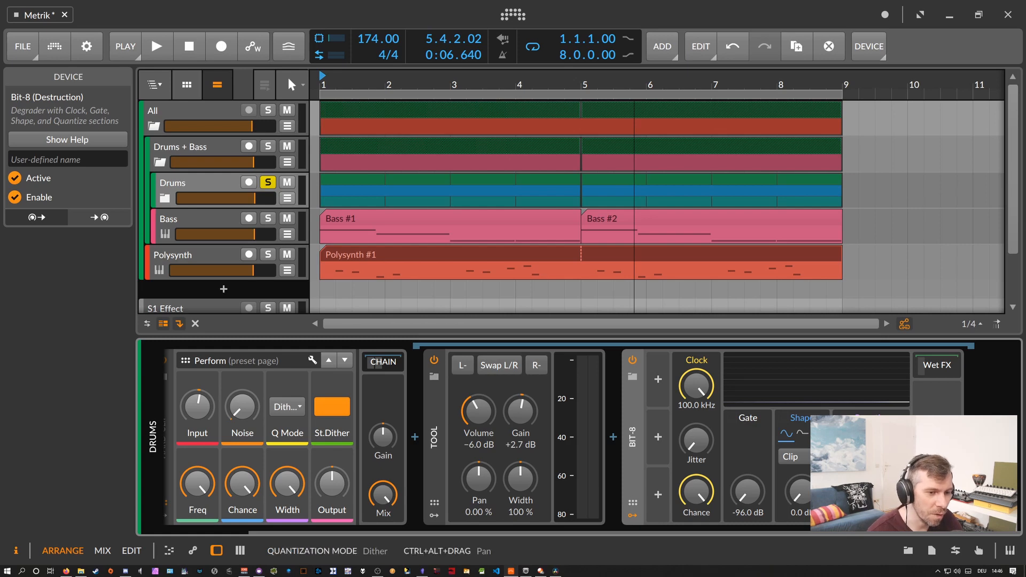
{"action": "scroll", "coordinate": [353, 407], "scroll_direction": "left", "scroll_amount": 2}
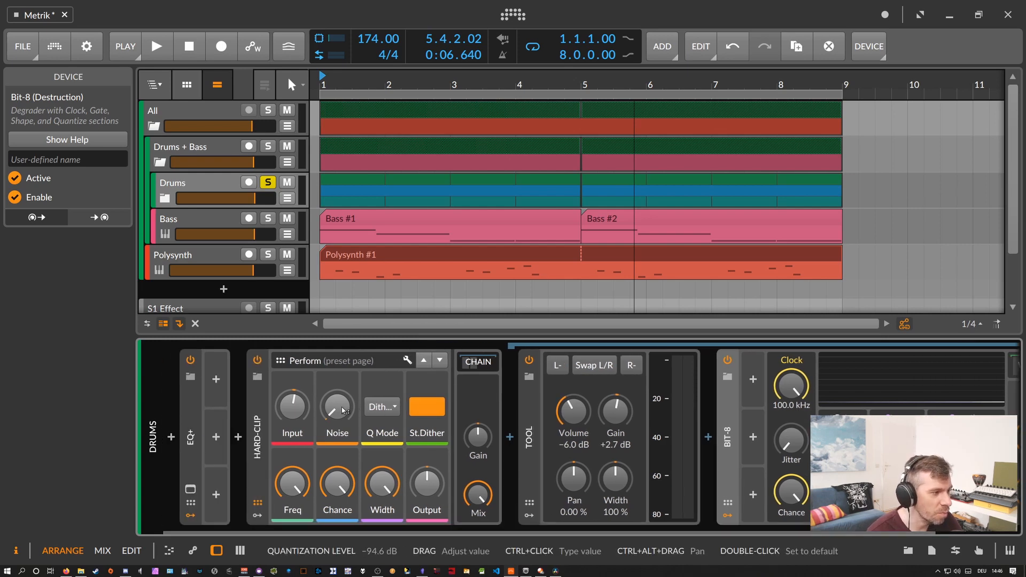
Set Hard-Clip's Noise amount to -96.0 dB and audition the drum loop.
{"action": "left_click_drag", "start_coordinate": [337, 407], "coordinate": [344, 411]}
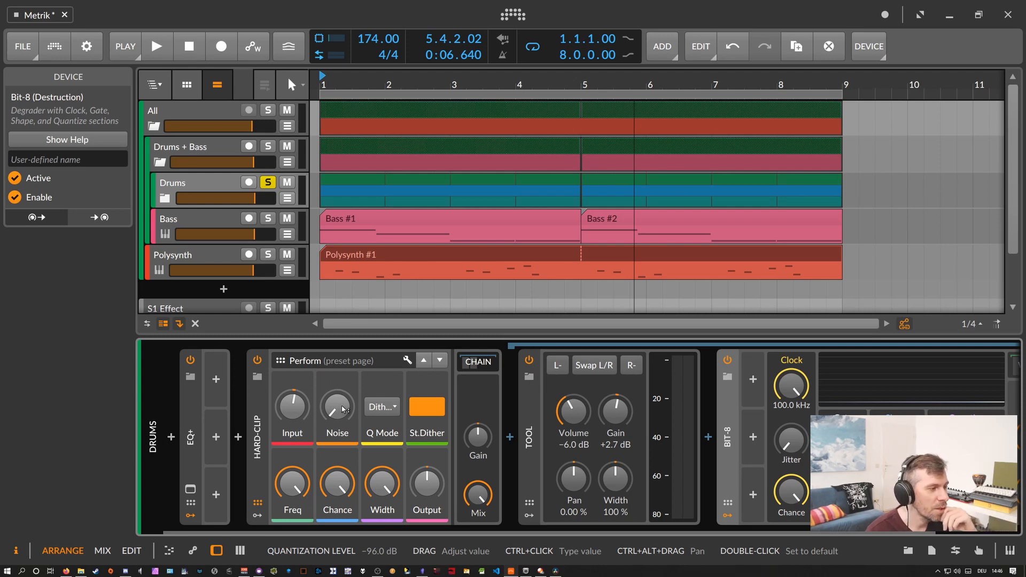
{"action": "mouse_move", "coordinate": [342, 409]}
{"action": "left_mouse_down"}
{"action": "mouse_move", "coordinate": [340, 363]}
{"action": "mouse_move", "coordinate": [340, 425]}
{"action": "left_mouse_up"}
{"action": "key", "text": "space"}
{"action": "key", "text": "space"}
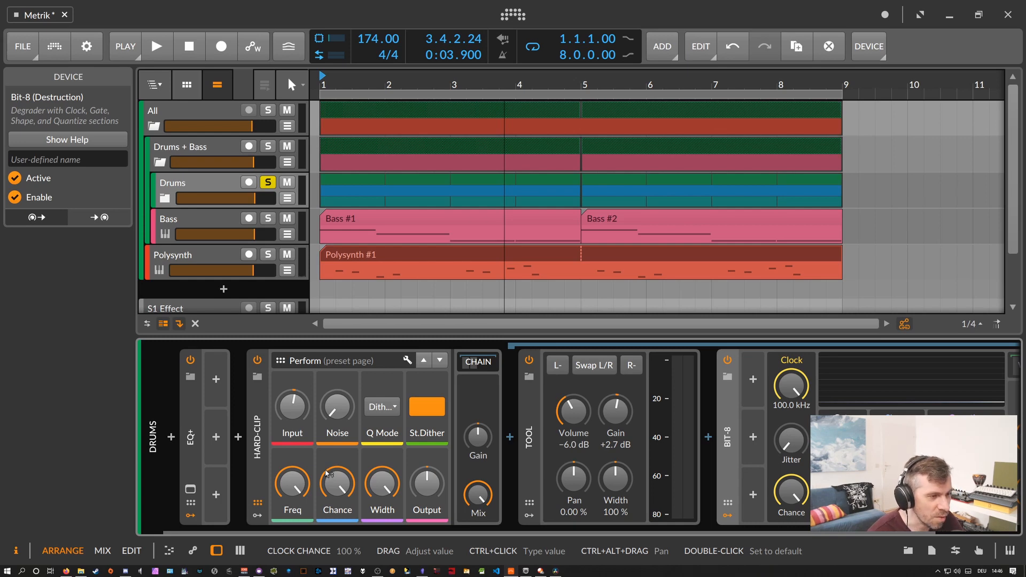
Try Hard-Clip's Freq control during playback and turn its stereo width down to the minimum.
{"action": "key", "text": "space"}
{"action": "mouse_move", "coordinate": [292, 484]}
{"action": "left_mouse_down"}
{"action": "mouse_move", "coordinate": [292, 513]}
{"action": "mouse_move", "coordinate": [292, 470]}
{"action": "left_mouse_up"}
{"action": "key", "text": "space"}
{"action": "left_click_drag", "start_coordinate": [382, 483], "coordinate": [382, 529]}
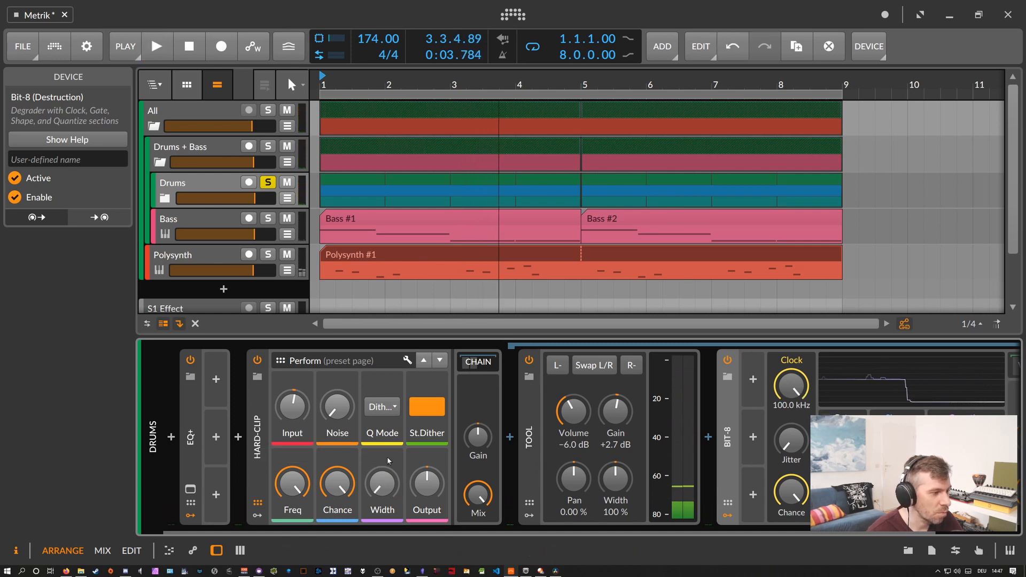
Set Hard-Clip's stereo width to 100 % while auditioning the drum loop.
{"action": "scroll", "coordinate": [774, 515], "scroll_direction": "down", "scroll_amount": 3}
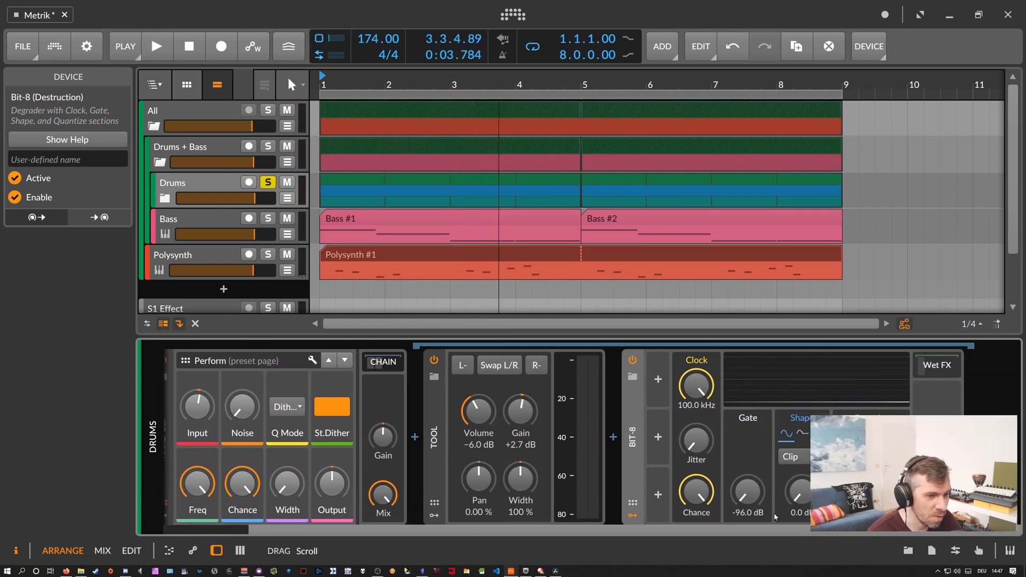
{"action": "key", "text": "space"}
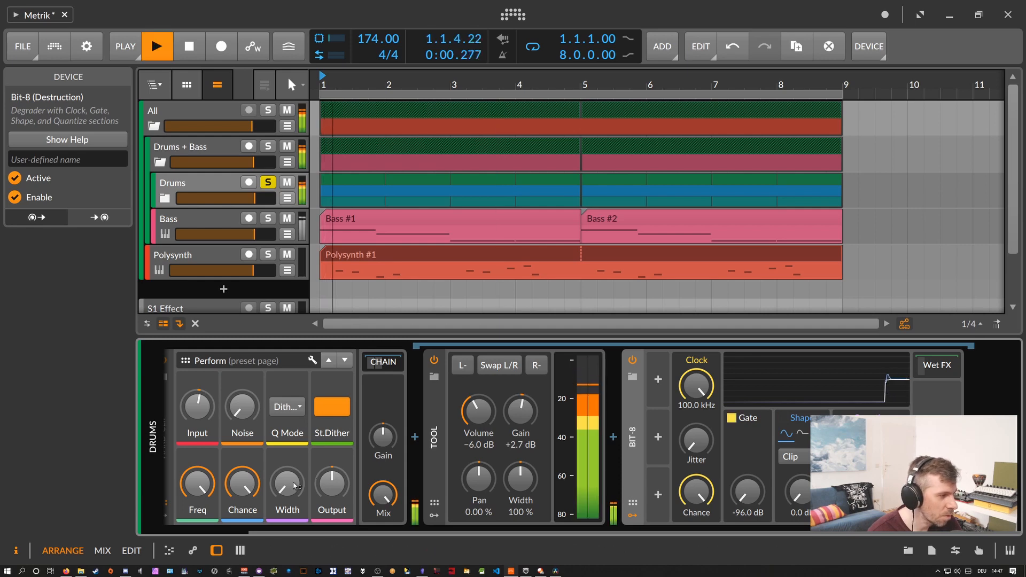
{"action": "left_click_drag", "start_coordinate": [293, 486], "coordinate": [294, 406]}
{"action": "key", "text": "space"}
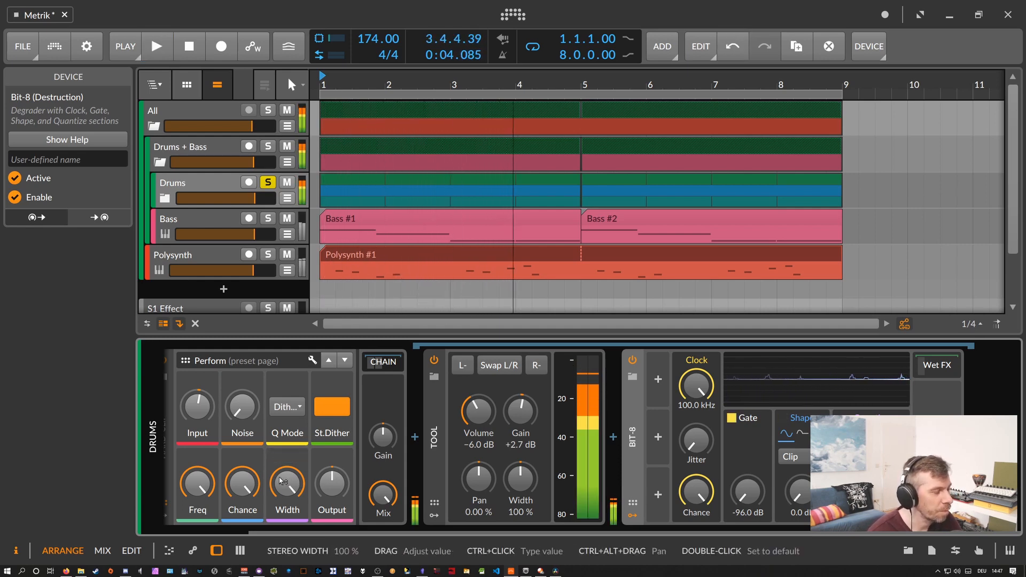
Reset Hard-Clip's input gain to its default and fold away its nested device chain.
{"action": "scroll", "coordinate": [280, 473], "scroll_direction": "left", "scroll_amount": 3}
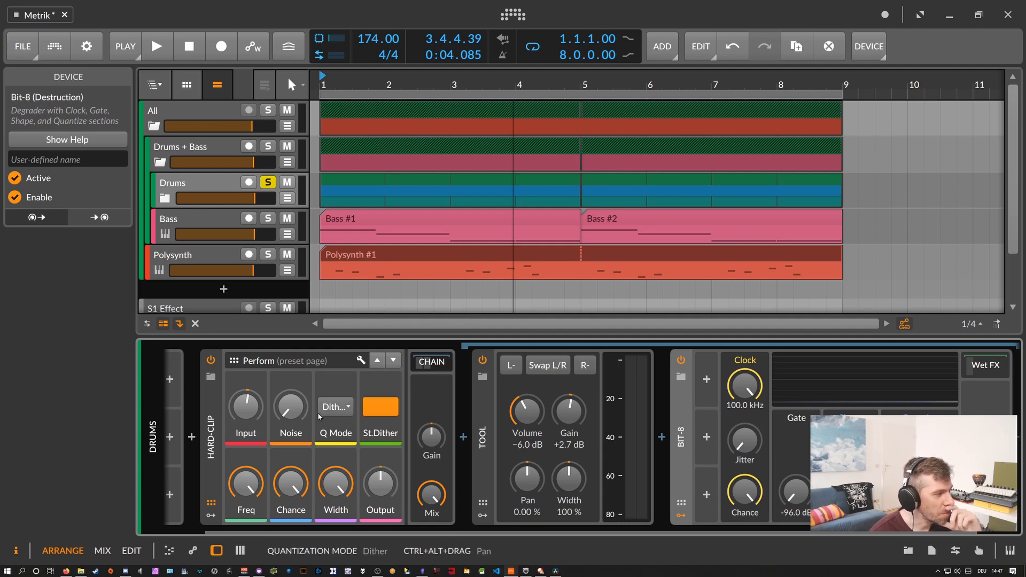
{"action": "double_click", "coordinate": [258, 407]}
{"action": "left_click", "coordinate": [428, 365]}
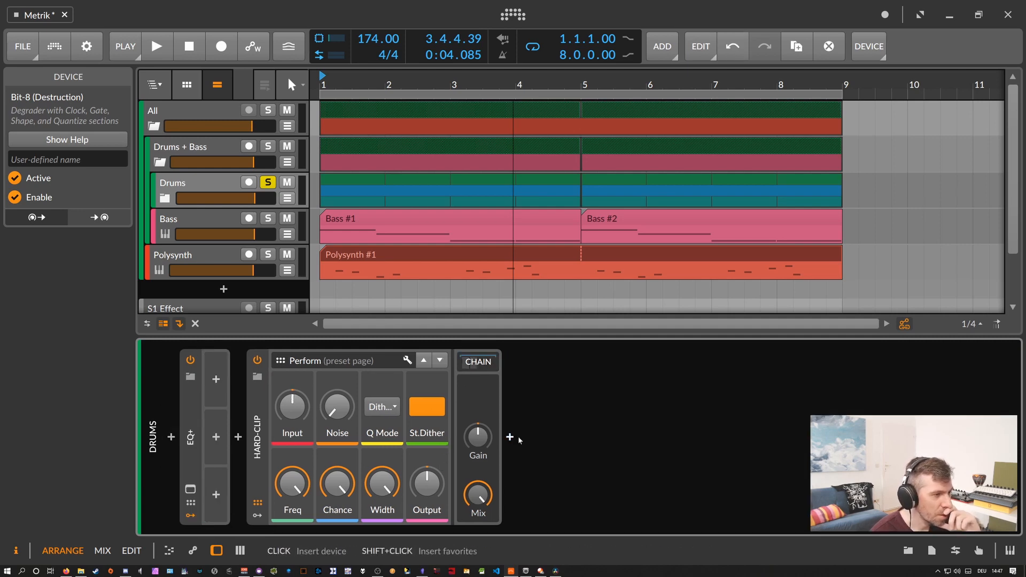
Select the Hard-Clip device on the Drums group.
{"action": "left_click", "coordinate": [395, 530]}
{"action": "left_click", "coordinate": [213, 182]}
{"action": "left_click", "coordinate": [243, 386]}
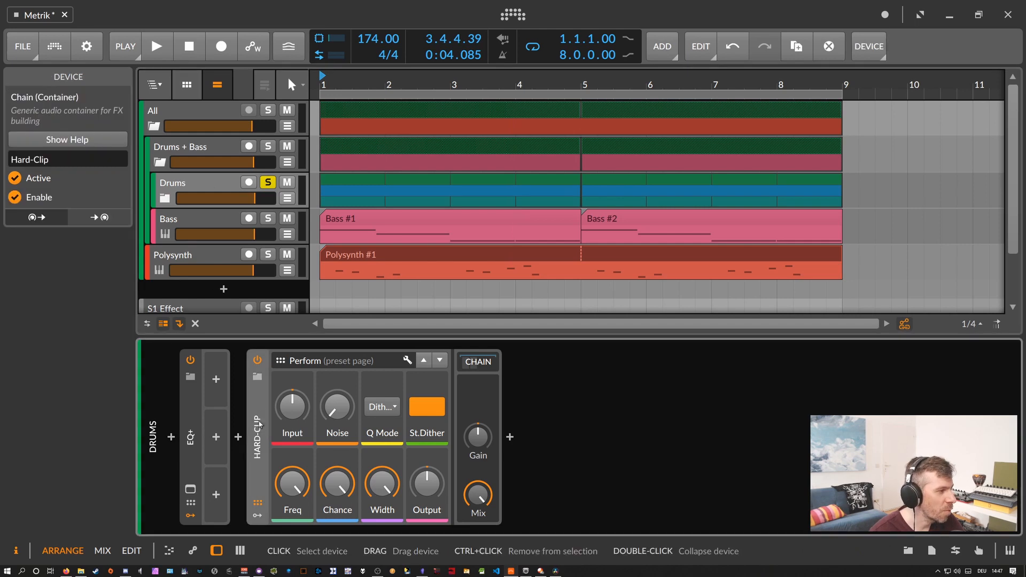
Insert a dpMeter4 analyzer before Hard-Clip and another one after it on the Drums group.
{"action": "key", "text": "space"}
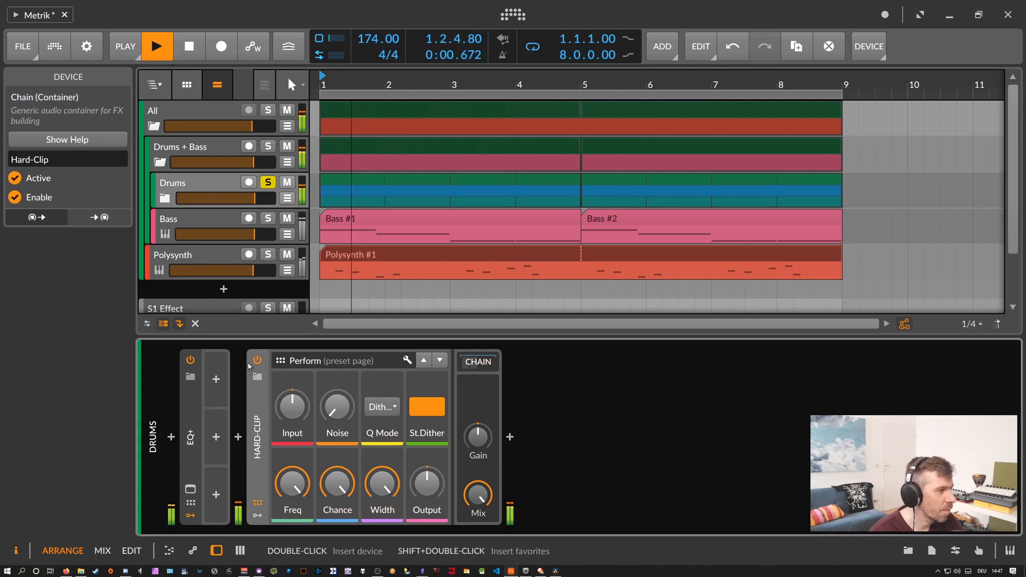
{"action": "key", "text": "space"}
{"action": "left_click", "coordinate": [239, 438]}
{"action": "type", "text": "dp"}
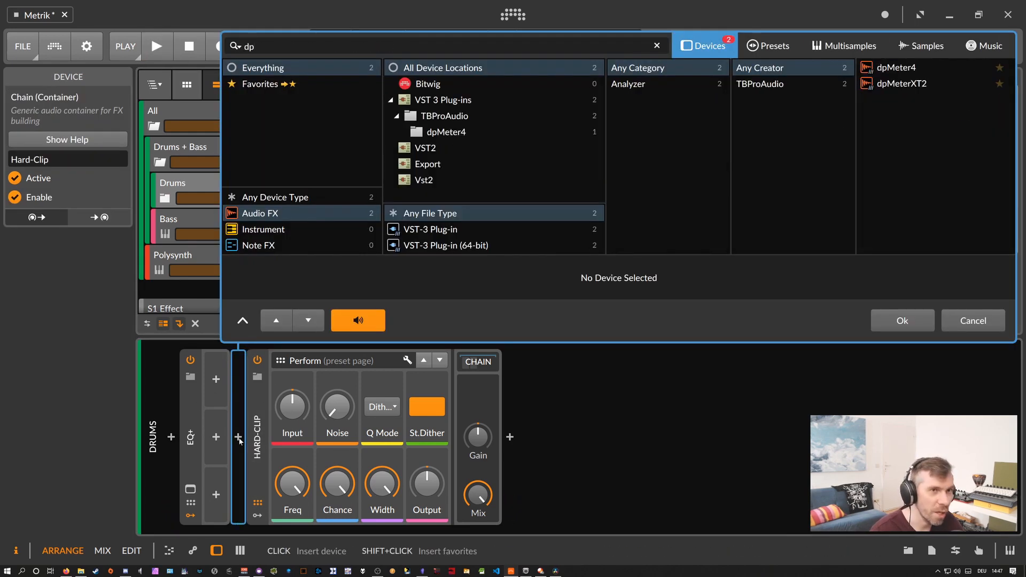
{"action": "key", "text": "Return"}
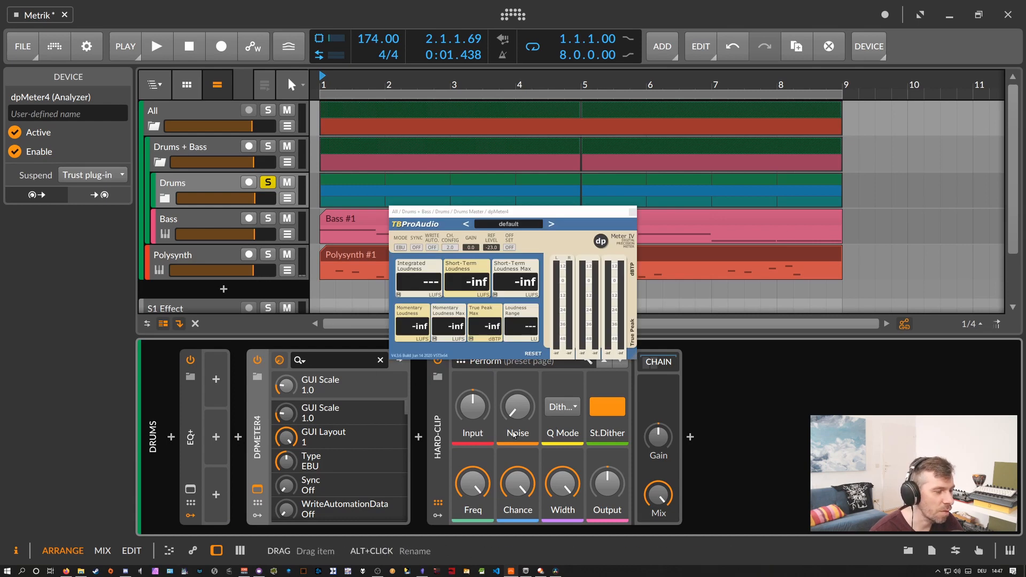
{"action": "left_click", "coordinate": [688, 439]}
{"action": "type", "text": "dp"}
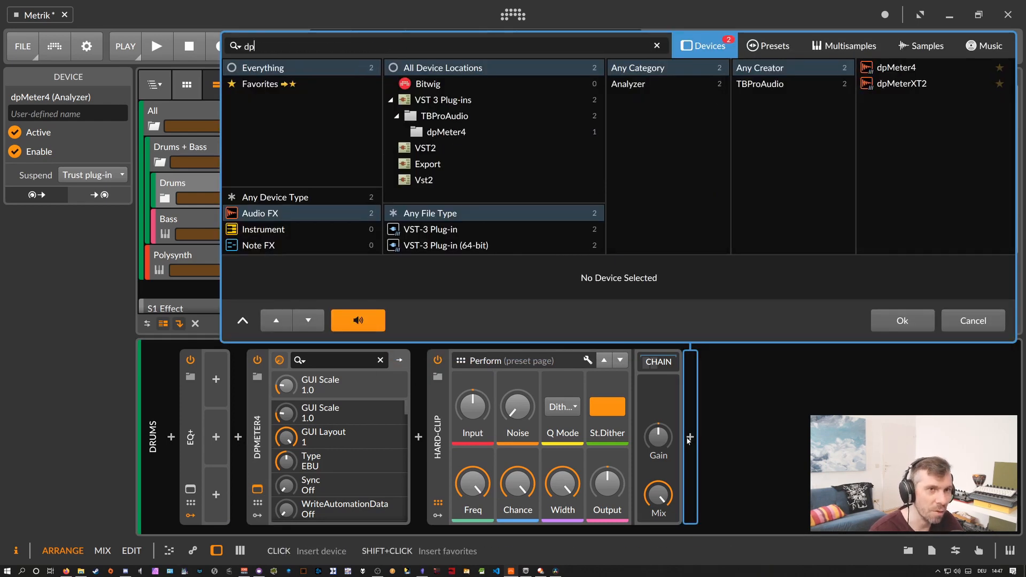
{"action": "key", "text": "Return"}
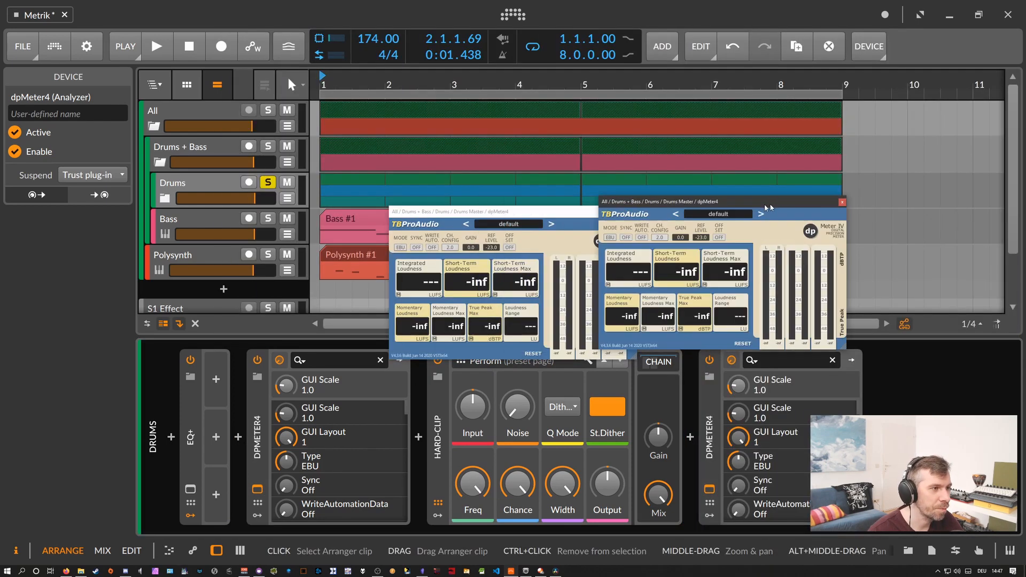
Arrange the two dpMeter4 windows side by side and play the drums to compare loudness before and after Hard-Clip.
{"action": "left_click_drag", "start_coordinate": [543, 212], "coordinate": [464, 176]}
{"action": "left_click", "coordinate": [555, 191]}
{"action": "left_click", "coordinate": [257, 489]}
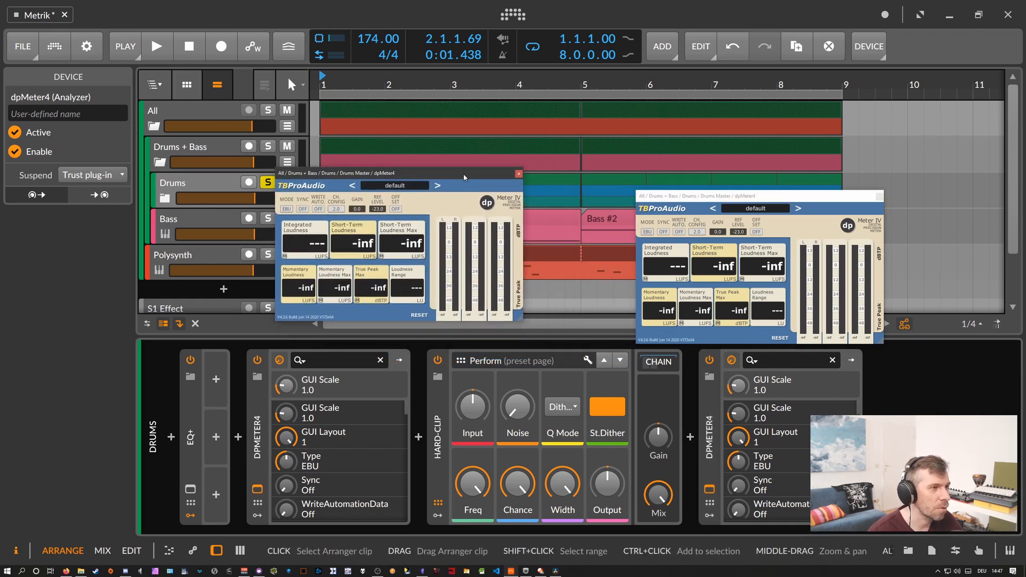
{"action": "key", "text": "space"}
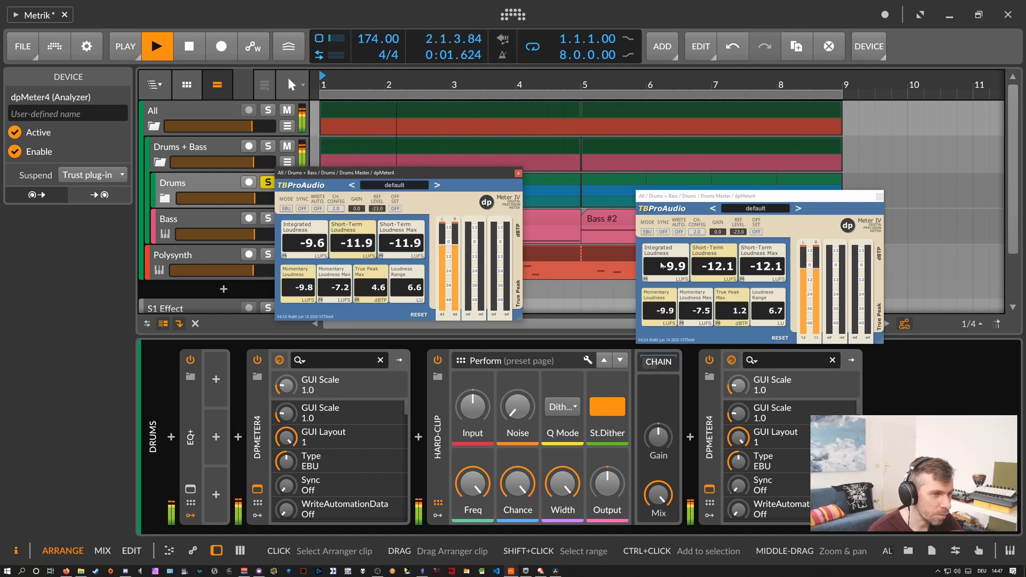
{"action": "left_click_drag", "start_coordinate": [704, 198], "coordinate": [669, 181]}
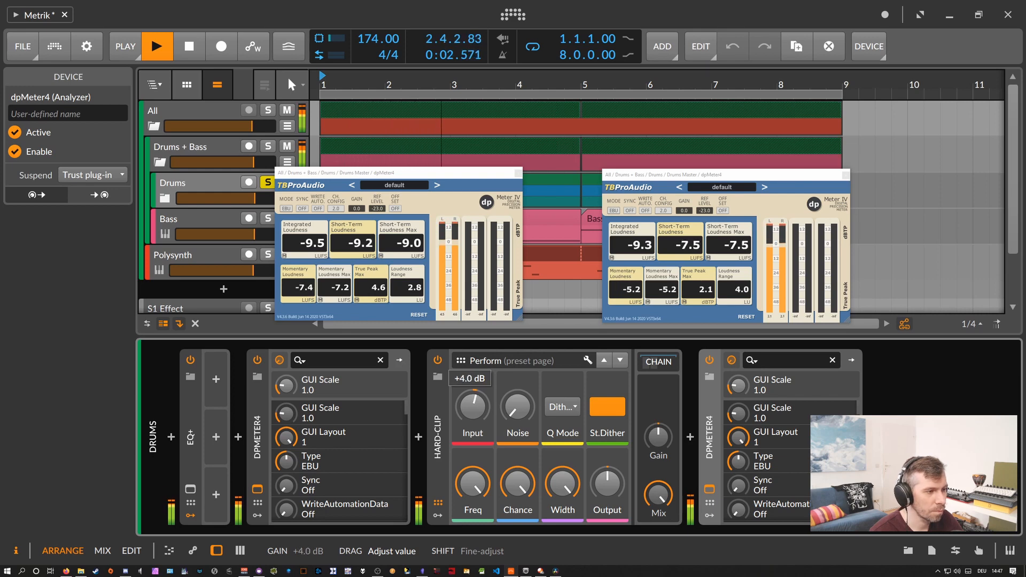
Set Hard-Clip's input gain on the Drums group to +3.2 dB while comparing both meters.
{"action": "left_click_drag", "start_coordinate": [474, 407], "coordinate": [473, 405]}
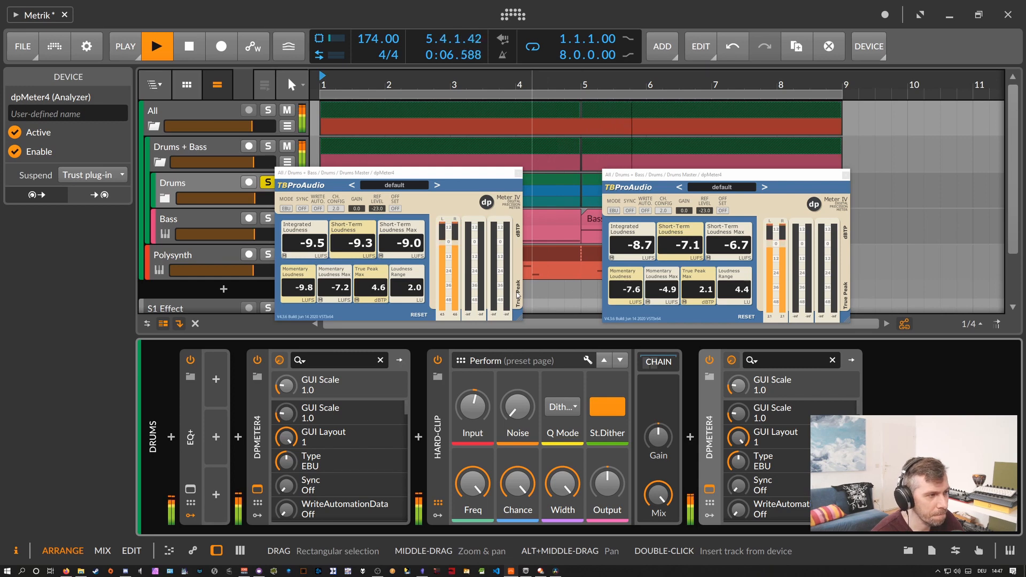
{"action": "key", "text": "space"}
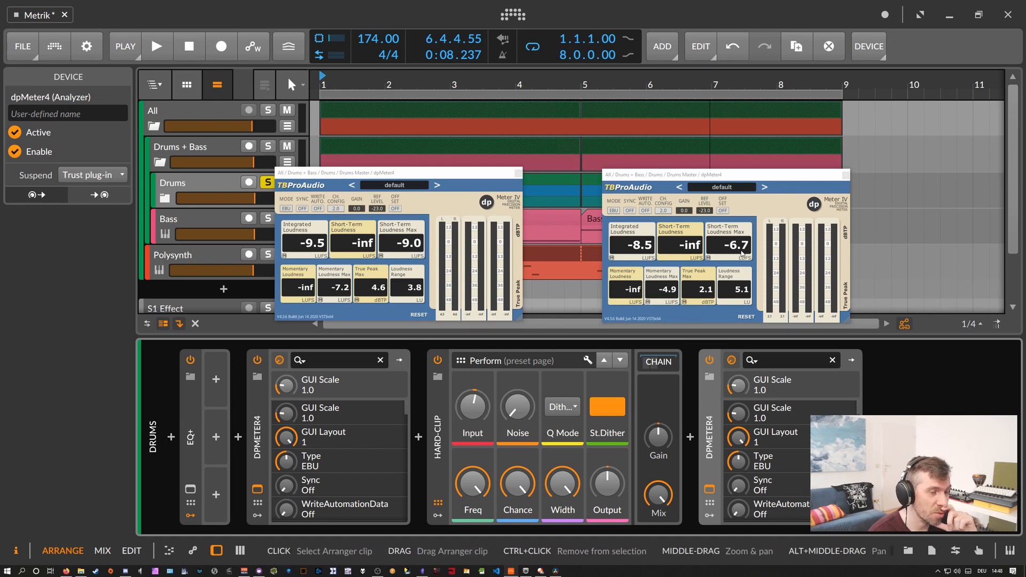
{"action": "left_click", "coordinate": [439, 407]}
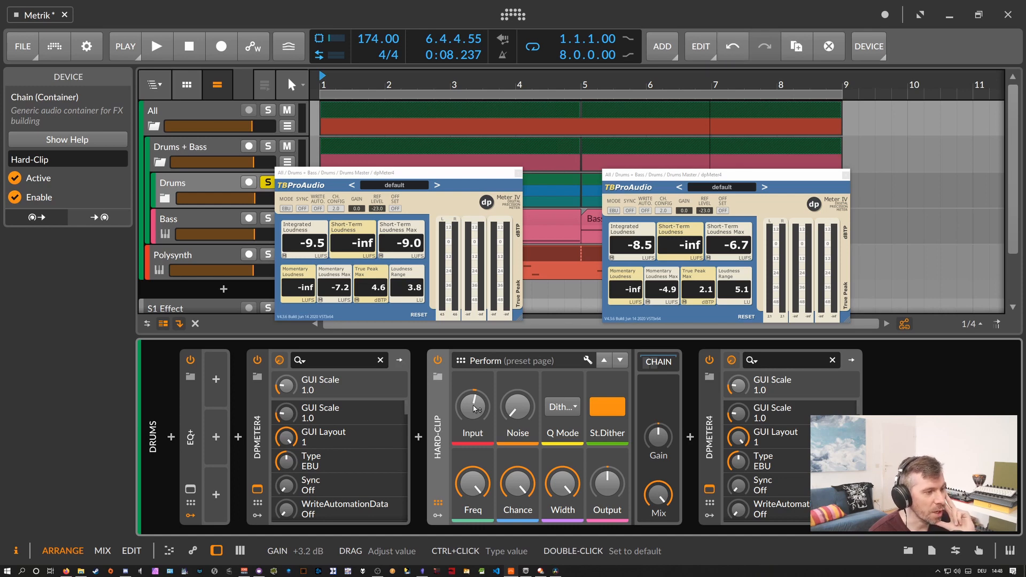
Close both meter windows and delete the two dpMeter4 devices from the Drums group.
{"action": "left_click", "coordinate": [518, 174]}
{"action": "left_click", "coordinate": [846, 175]}
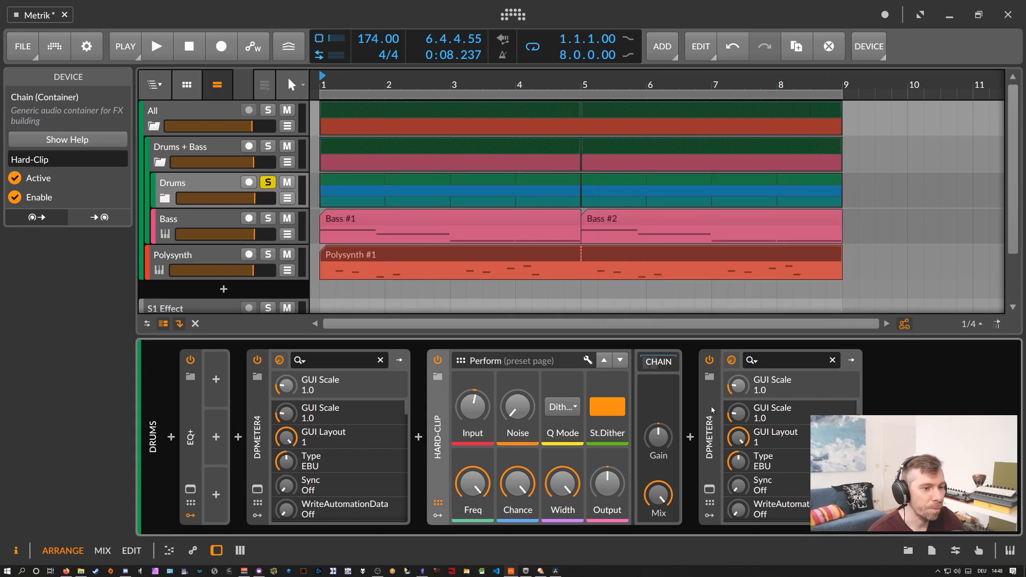
{"action": "left_click", "coordinate": [710, 428]}
{"action": "key", "text": "Delete"}
{"action": "left_click", "coordinate": [257, 433]}
{"action": "key", "text": "Delete"}
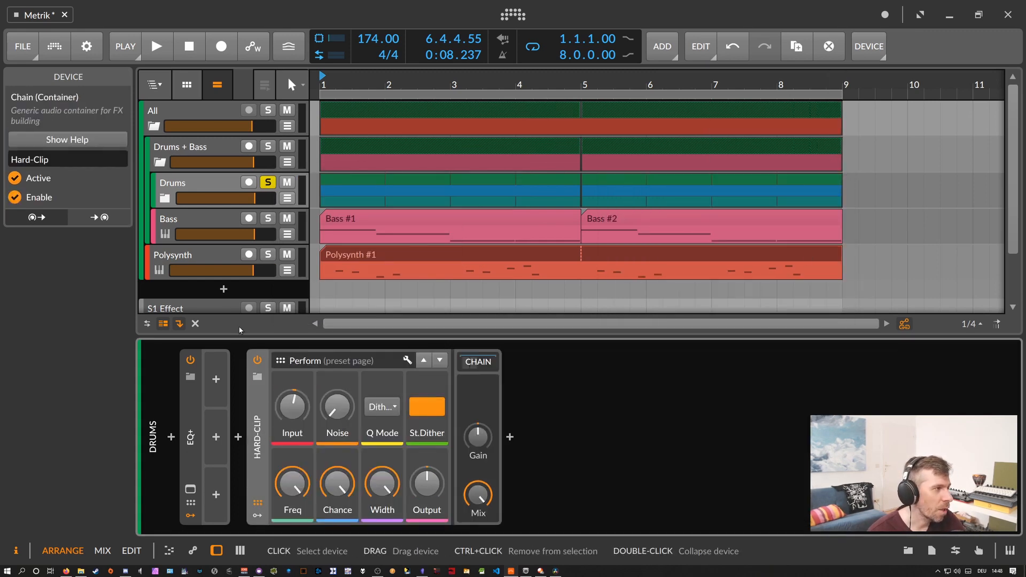
Show the final EQ+ and Hard-Clip in the Bass track's device chain and solo only the Bass track.
{"action": "left_click", "coordinate": [211, 220]}
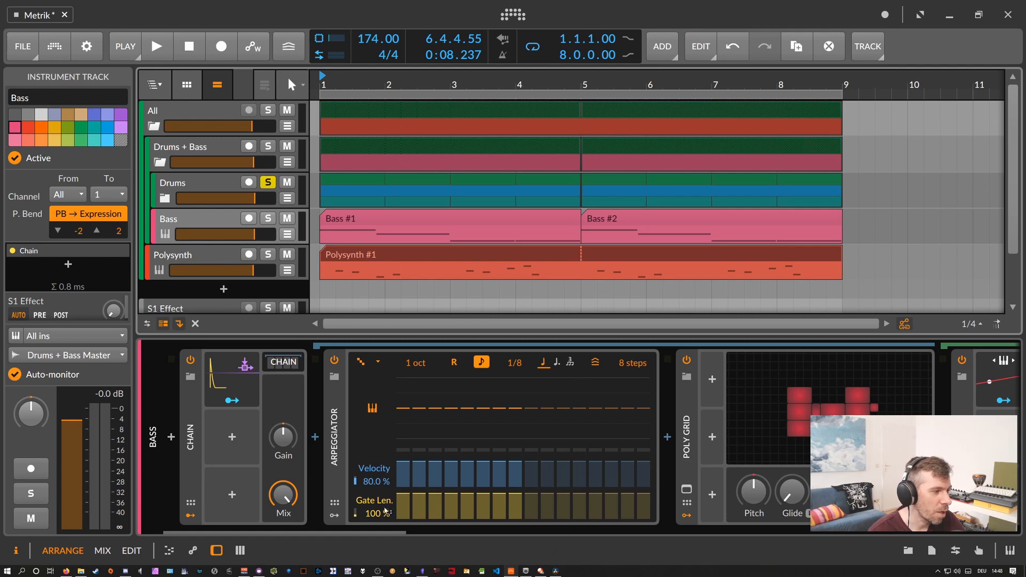
{"action": "scroll", "coordinate": [384, 510], "scroll_direction": "right", "scroll_amount": 10}
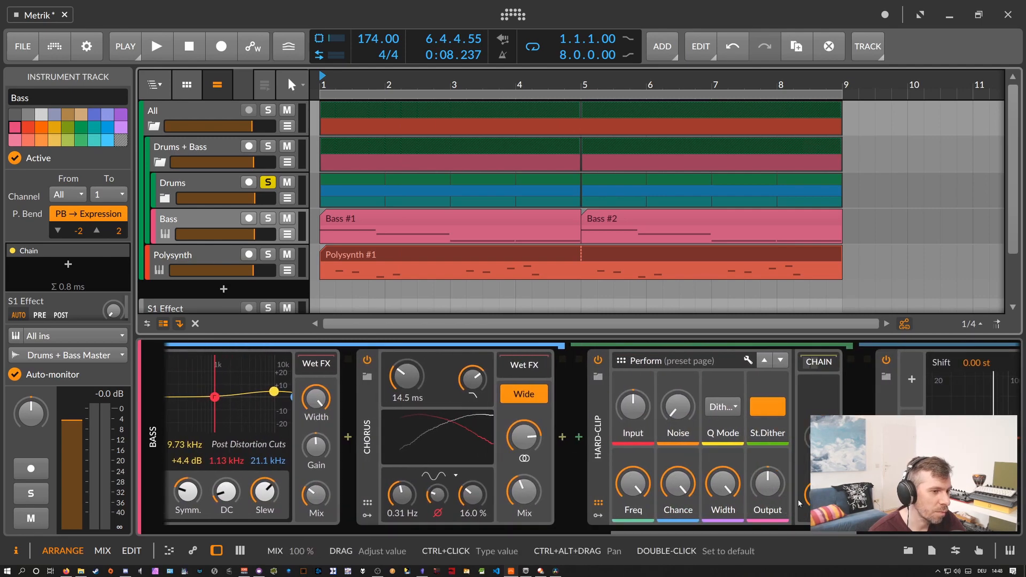
{"action": "scroll", "coordinate": [697, 475], "scroll_direction": "right", "scroll_amount": 8}
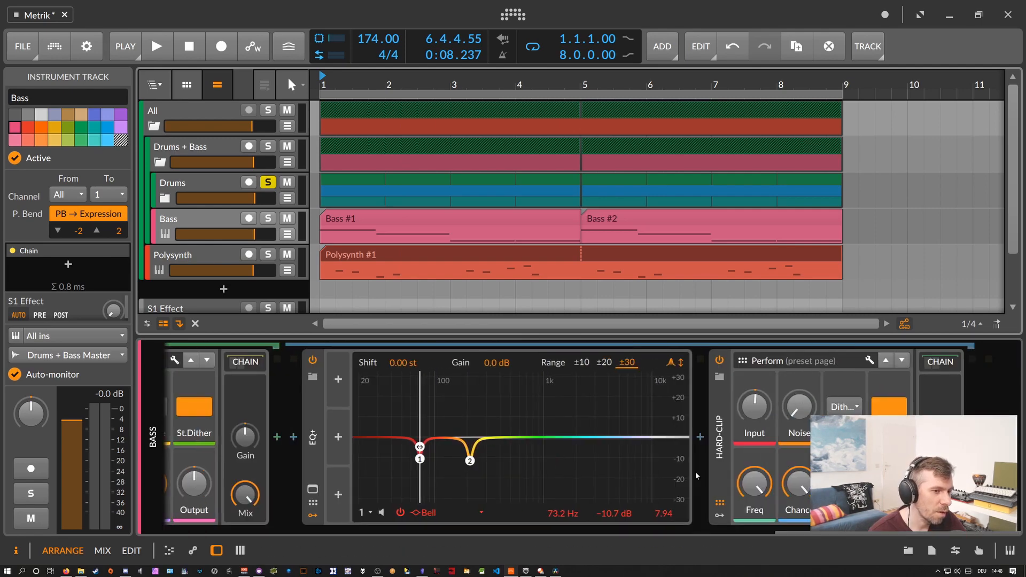
{"action": "left_click", "coordinate": [268, 254]}
{"action": "left_click", "coordinate": [269, 219], "text": "shift"}
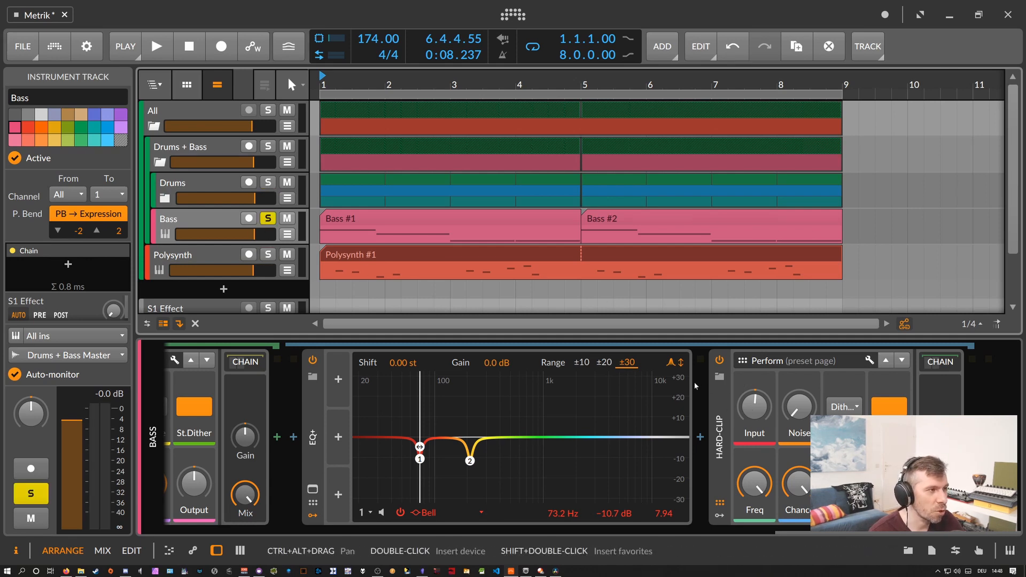
Raise the input gain of the Bass track's last Hard-Clip during playback and turn off the Bass solo.
{"action": "key", "text": "space"}
{"action": "left_click_drag", "start_coordinate": [756, 408], "coordinate": [755, 389]}
{"action": "mouse_move", "coordinate": [941, 436]}
{"action": "left_mouse_down"}
{"action": "mouse_move", "coordinate": [941, 448]}
{"action": "mouse_move", "coordinate": [941, 434]}
{"action": "left_mouse_up"}
{"action": "left_click", "coordinate": [272, 220]}
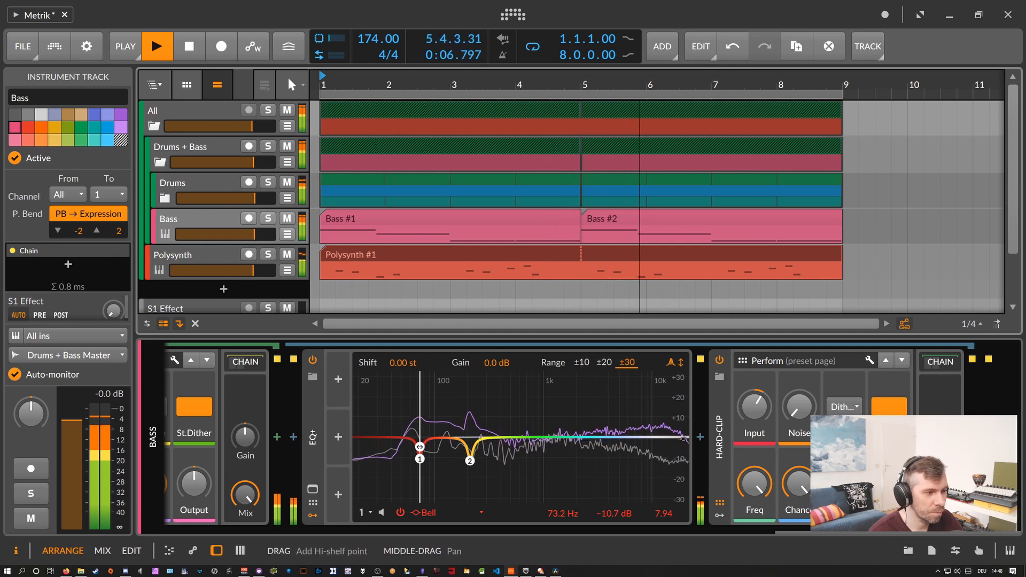
{"action": "key", "text": "space"}
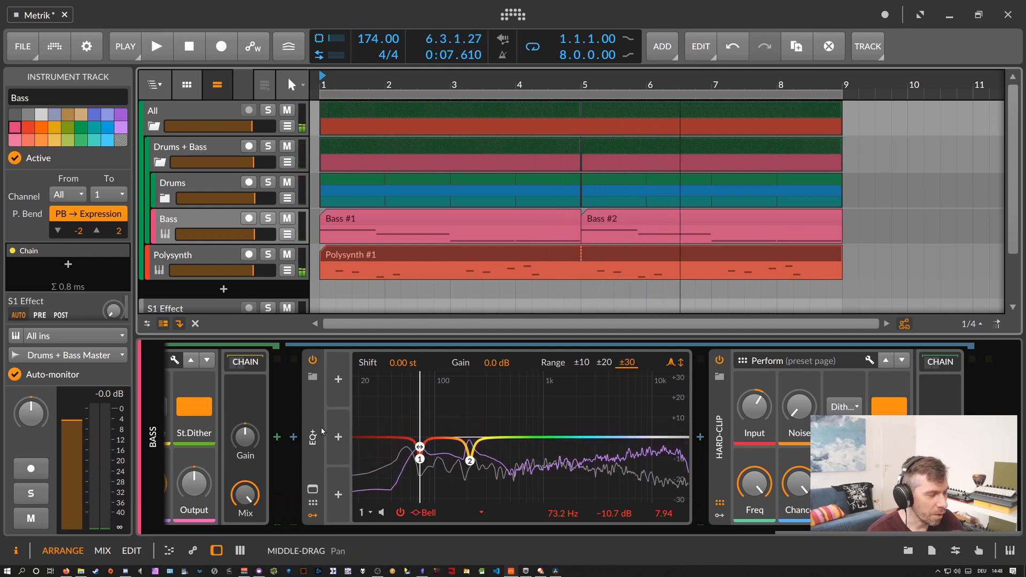
Review the Bass track's clipping devices, folding away Multiband FX-2's High band and the outer Chain's nested devices.
{"action": "left_click", "coordinate": [314, 432]}
{"action": "left_click", "coordinate": [720, 437]}
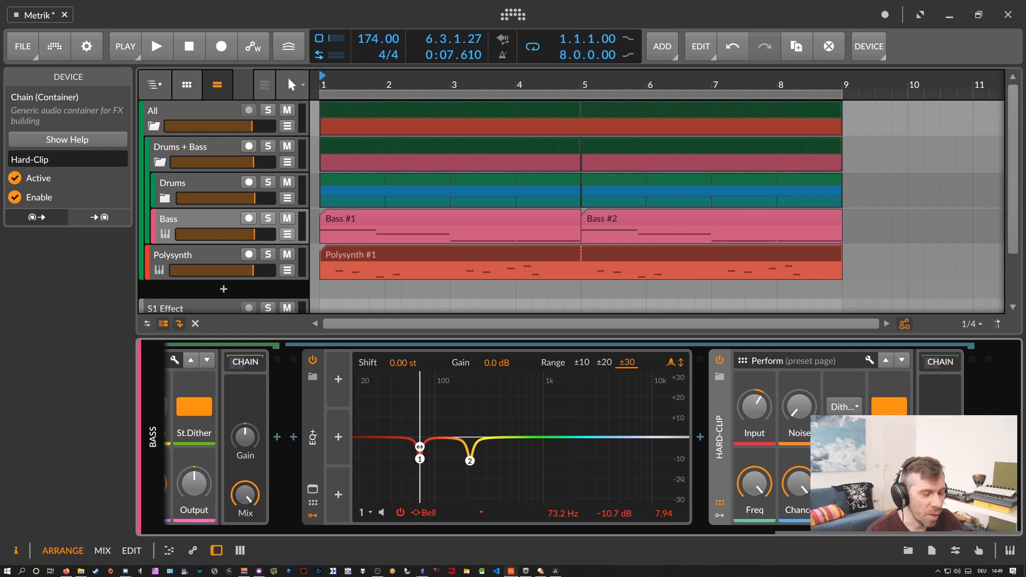
{"action": "scroll", "coordinate": [772, 534], "scroll_direction": "up", "scroll_amount": 2}
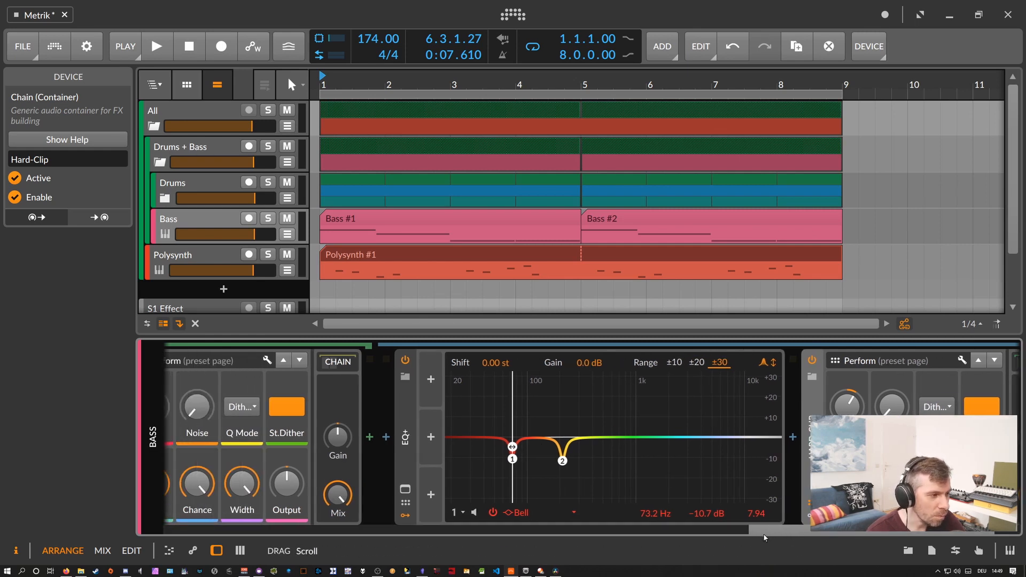
{"action": "left_click_drag", "start_coordinate": [765, 538], "coordinate": [814, 534]}
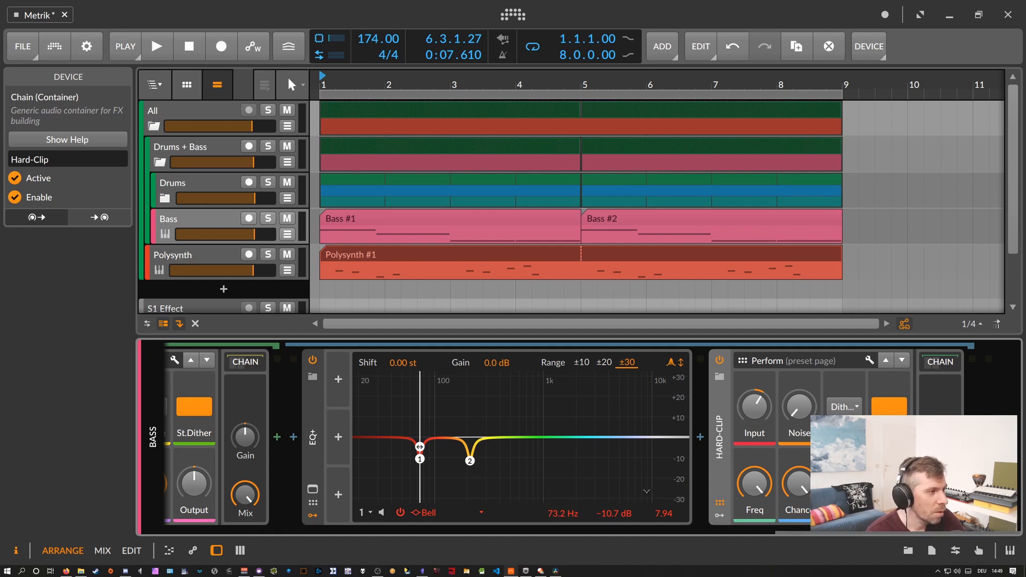
{"action": "left_click_drag", "start_coordinate": [810, 532], "coordinate": [447, 532]}
{"action": "left_click", "coordinate": [599, 368]}
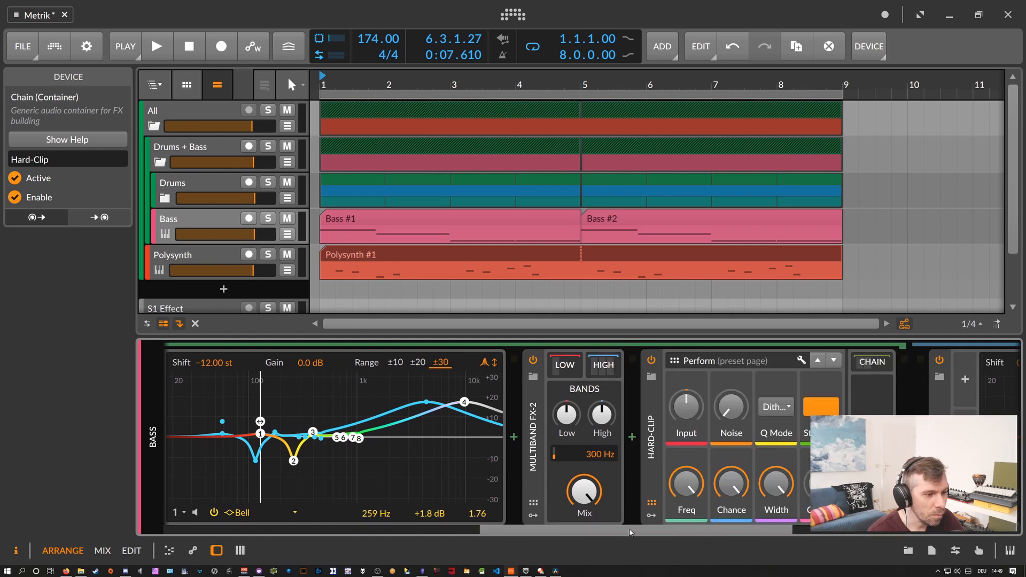
{"action": "left_click_drag", "start_coordinate": [618, 532], "coordinate": [296, 481]}
{"action": "left_click", "coordinate": [283, 364]}
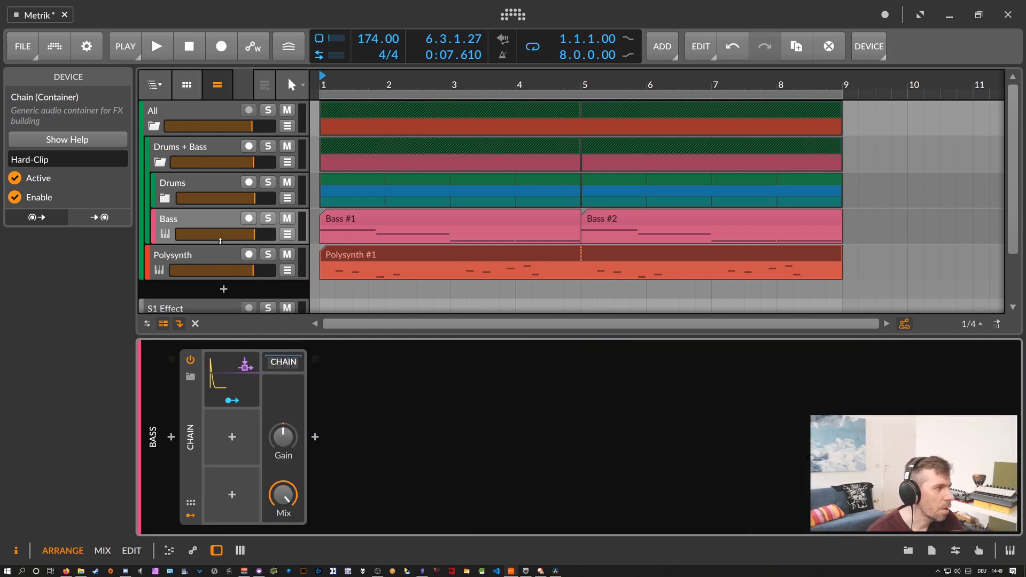
Open the Drums + Bass group's device chain and inspect Transient Control's sustain gain.
{"action": "left_click", "coordinate": [215, 220]}
{"action": "left_click", "coordinate": [197, 144]}
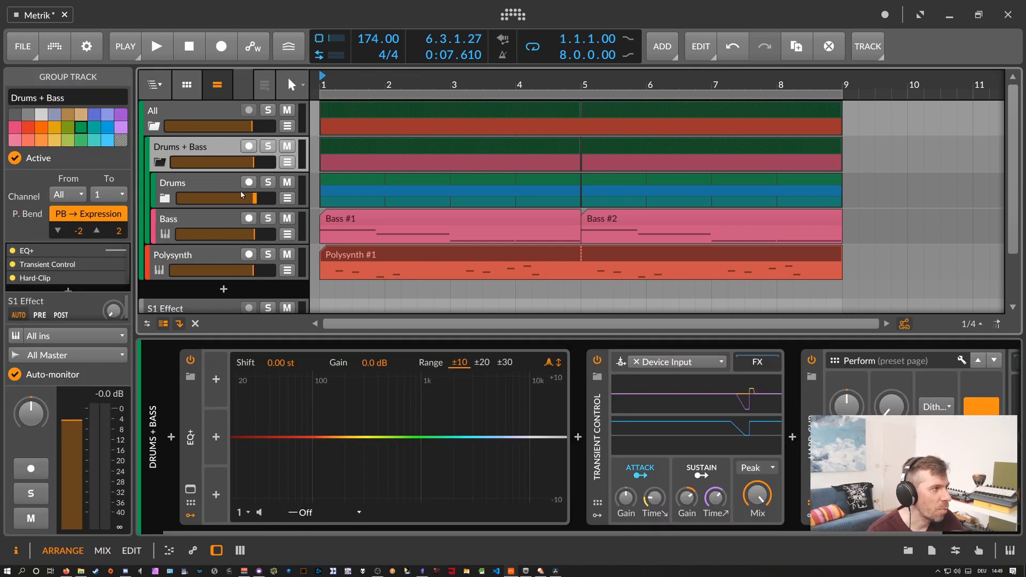
{"action": "scroll", "coordinate": [358, 528], "scroll_direction": "right", "scroll_amount": 2}
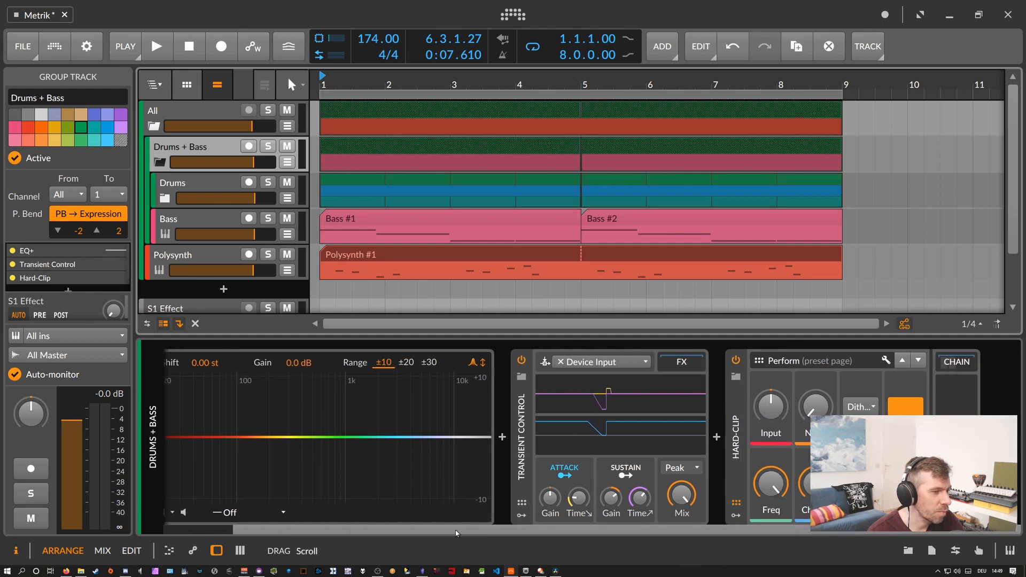
{"action": "left_click_drag", "start_coordinate": [320, 531], "coordinate": [428, 530]}
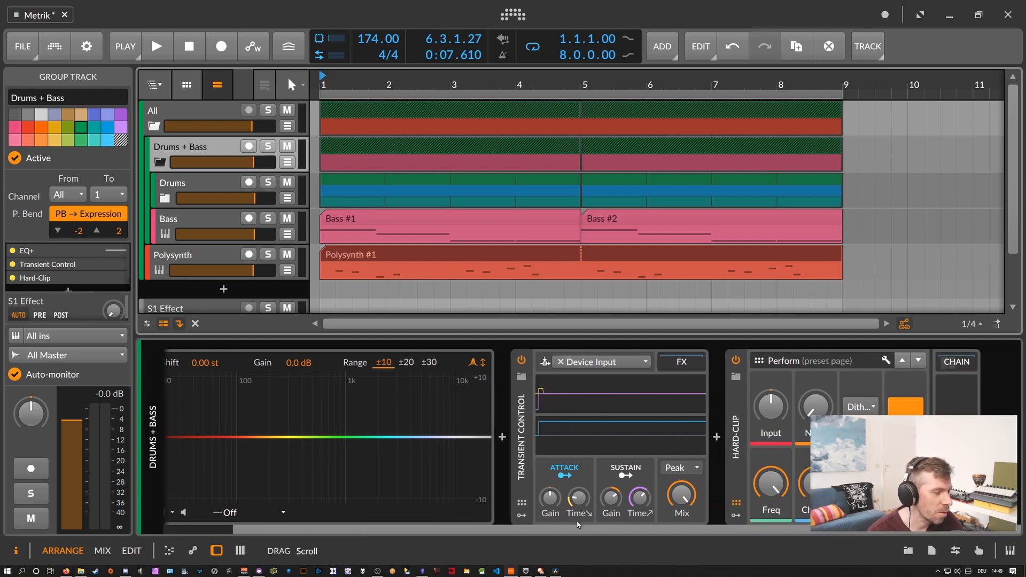
{"action": "left_click", "coordinate": [529, 438]}
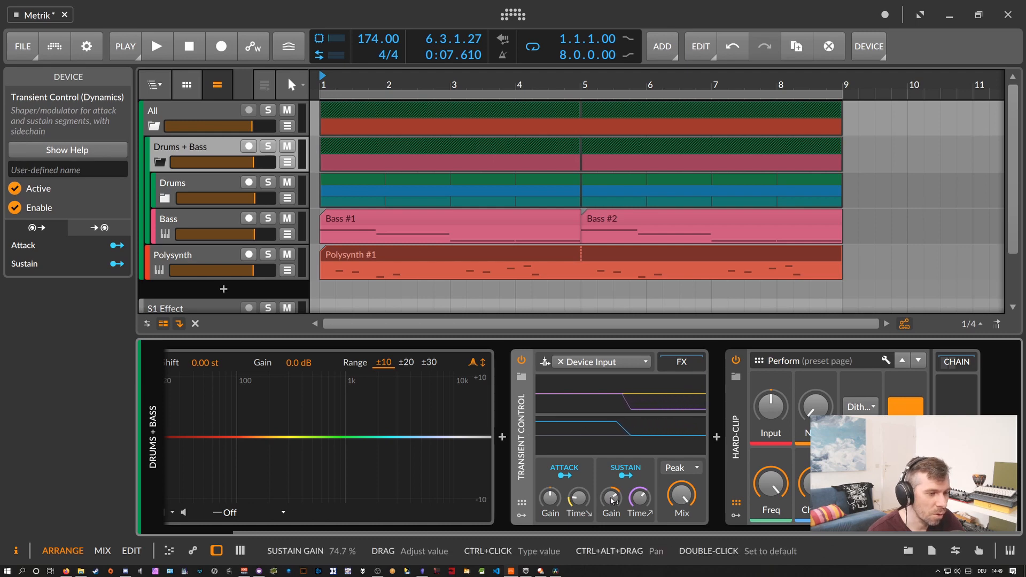
{"action": "left_click_drag", "start_coordinate": [612, 501], "coordinate": [613, 510]}
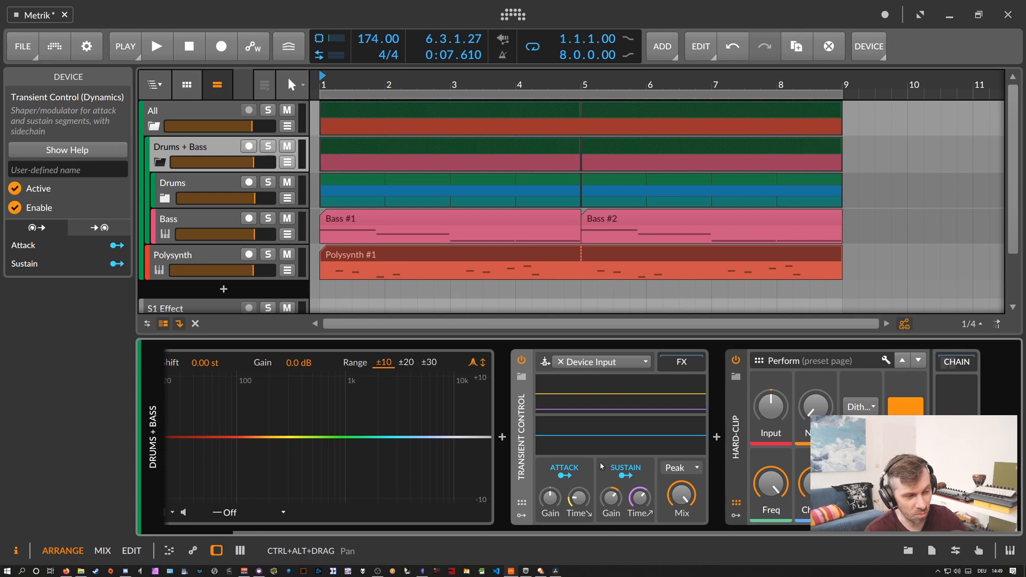
Play the project and compare the Drums + Bass group with Transient Control disabled and re-enabled.
{"action": "key", "text": "space"}
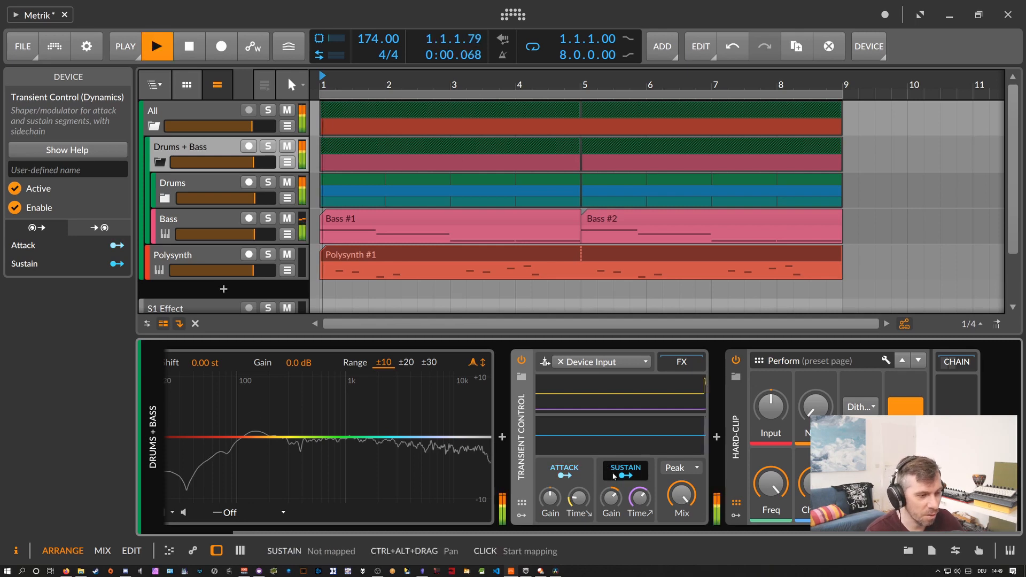
{"action": "left_click", "coordinate": [522, 361]}
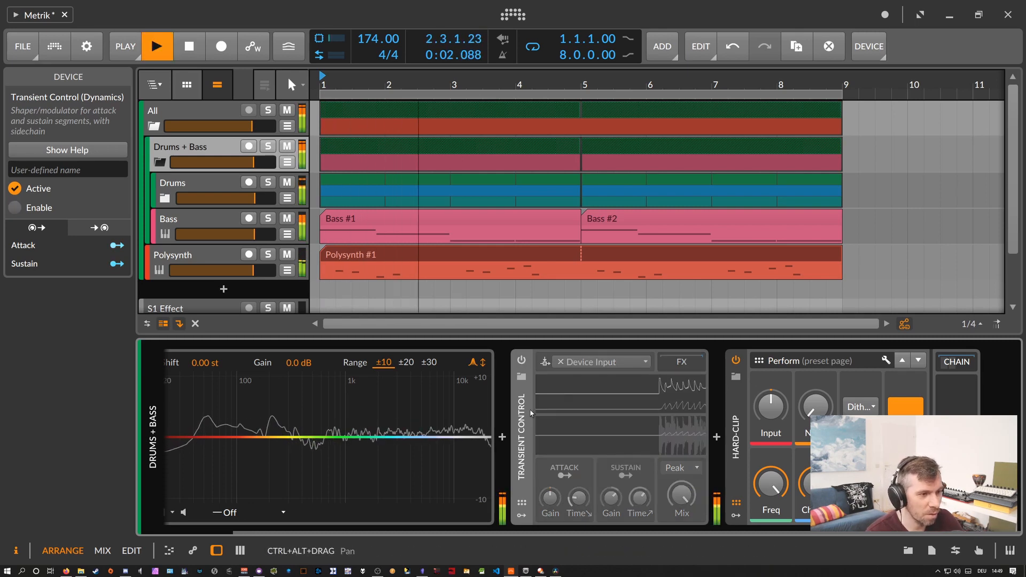
{"action": "left_click", "coordinate": [522, 361]}
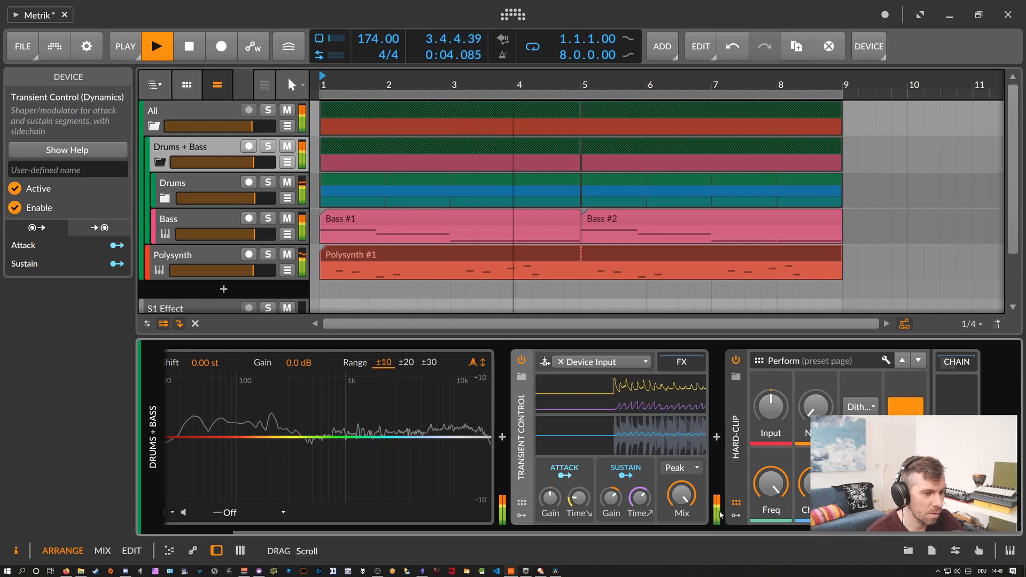
Add a bell cut of about -1.5 dB at 58 Hz in the Drums + Bass EQ+ and slightly raise Hard-Clip's input gain.
{"action": "left_click_drag", "start_coordinate": [779, 406], "coordinate": [776, 409]}
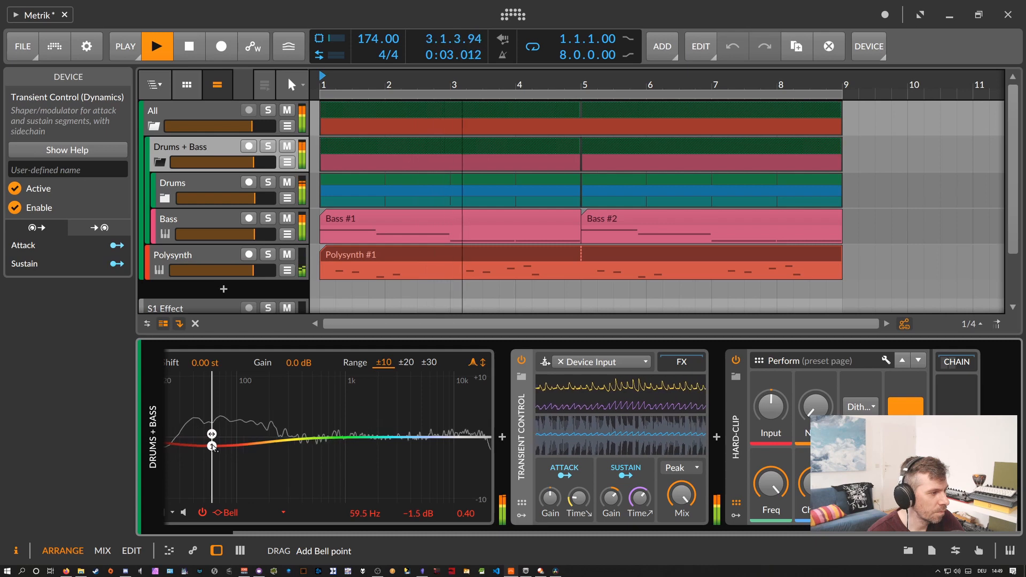
{"action": "left_click_drag", "start_coordinate": [213, 448], "coordinate": [212, 448]}
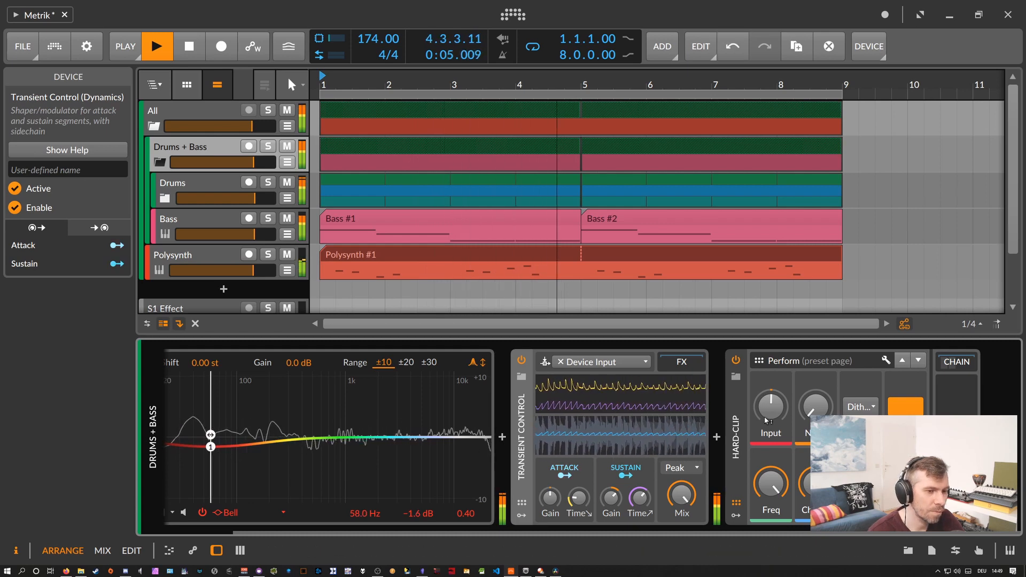
{"action": "left_click_drag", "start_coordinate": [772, 408], "coordinate": [772, 405]}
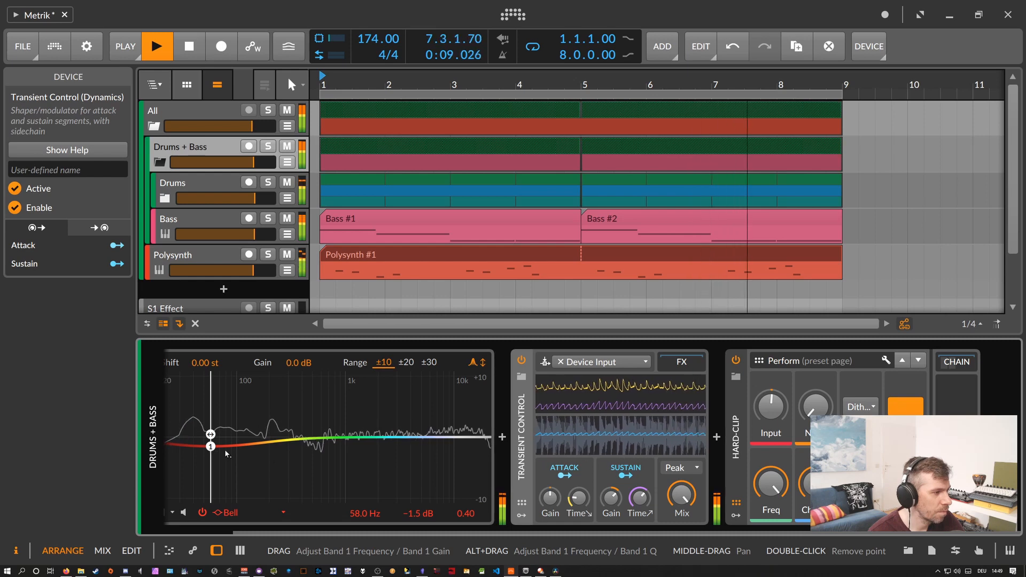
Collapse the Drums + Bass group's child tracks and review the device chains of the All, Drums + Bass and Polysynth tracks.
{"action": "key", "text": "space"}
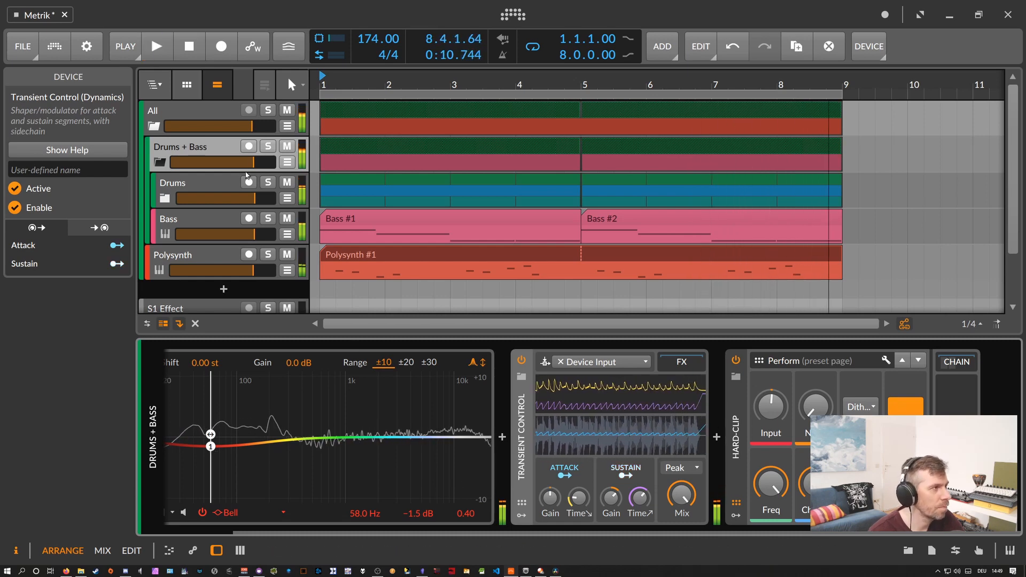
{"action": "left_click", "coordinate": [217, 118]}
{"action": "left_click", "coordinate": [191, 414]}
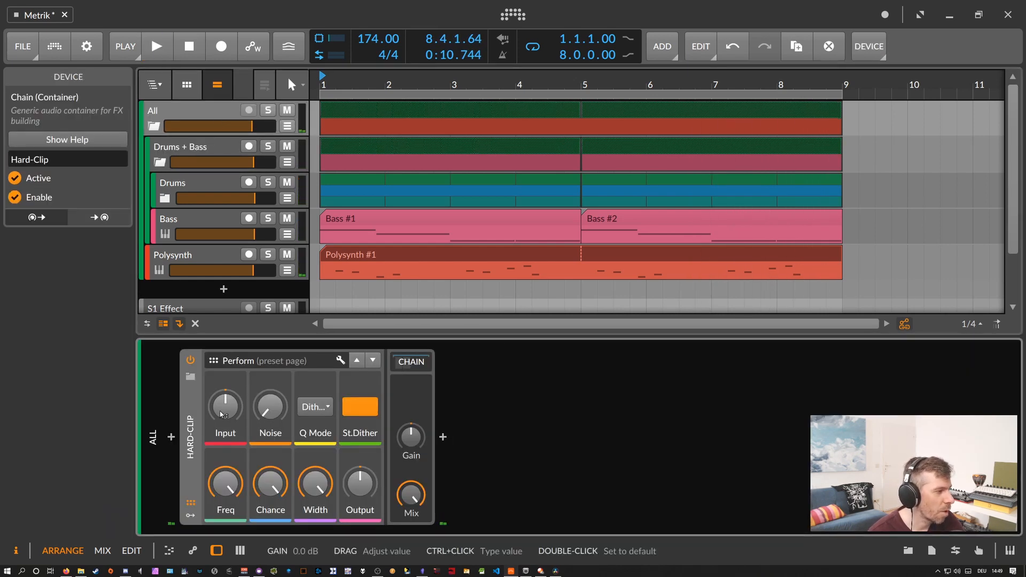
{"action": "left_click", "coordinate": [160, 162]}
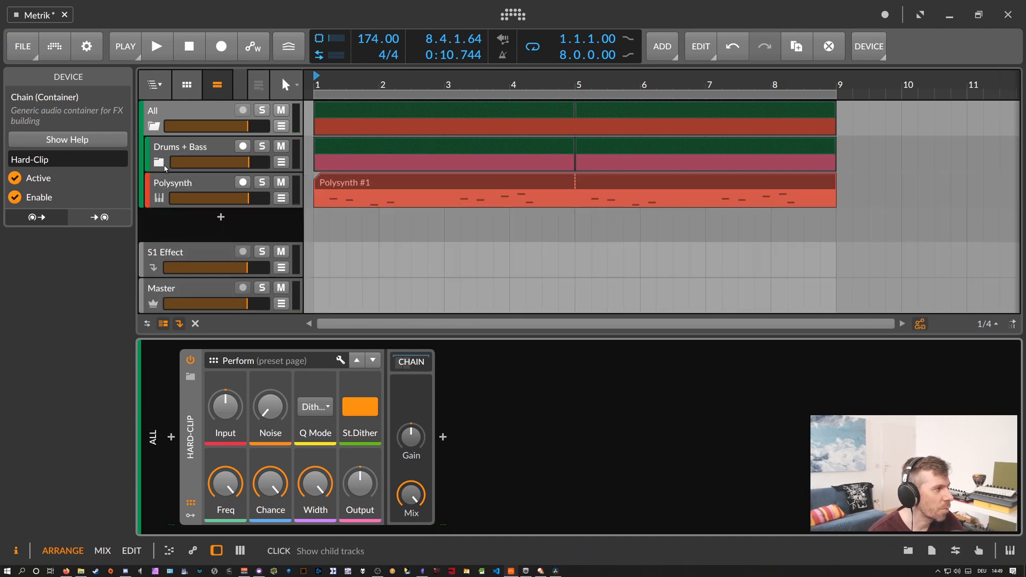
{"action": "left_click", "coordinate": [174, 158]}
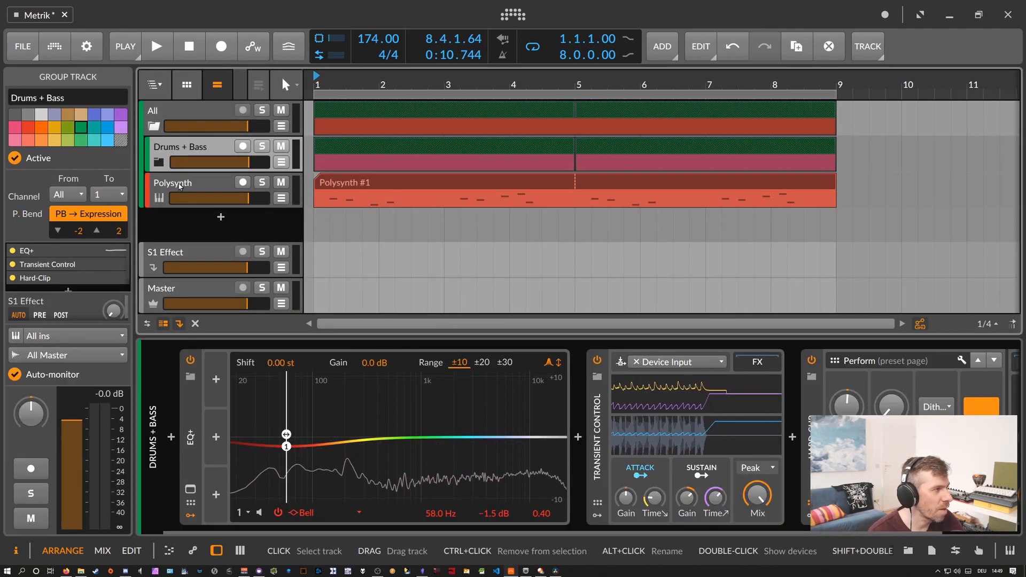
{"action": "left_click", "coordinate": [219, 188]}
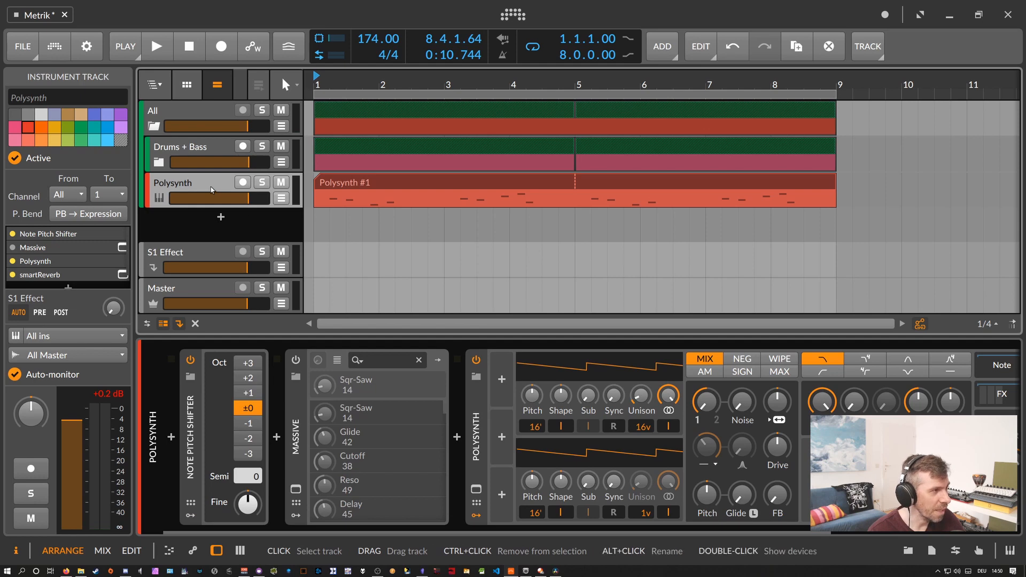
Play the project and insert an EQ+ ahead of Hard-Clip on the All group.
{"action": "left_click", "coordinate": [196, 131]}
{"action": "key", "text": "space"}
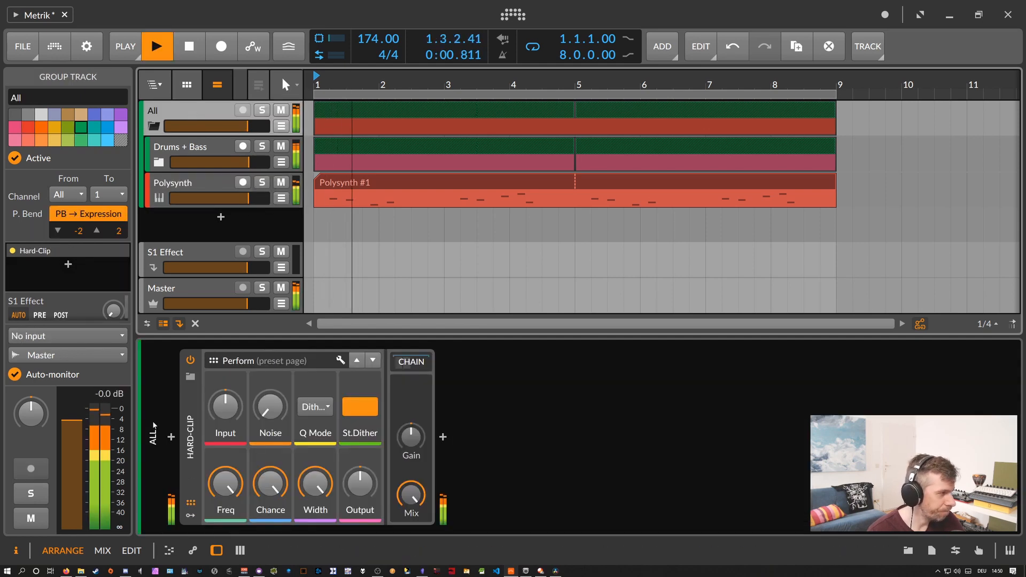
{"action": "left_click_drag", "start_coordinate": [215, 415], "coordinate": [215, 412]}
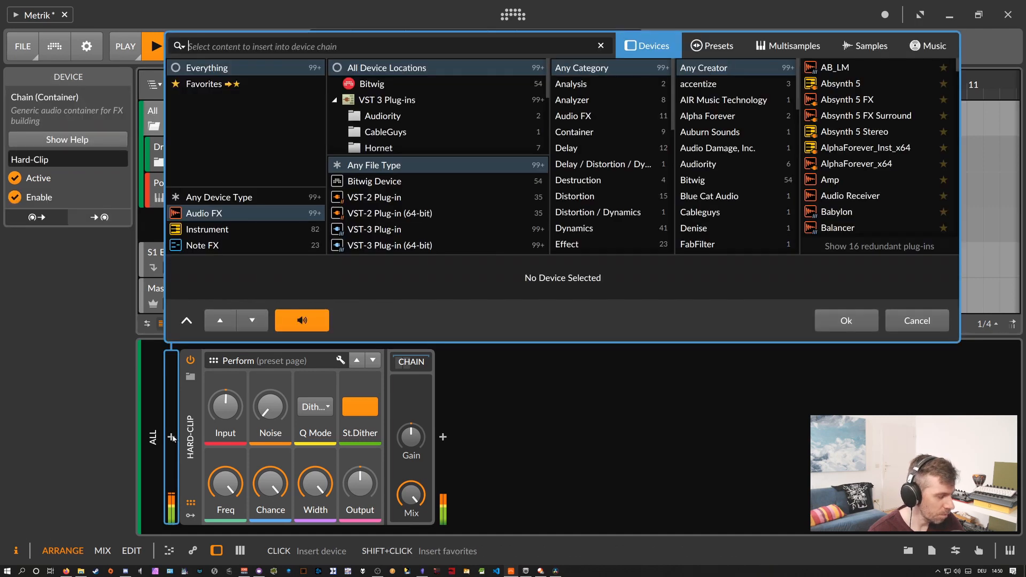
{"action": "left_click", "coordinate": [171, 437]}
{"action": "type", "text": "e"}
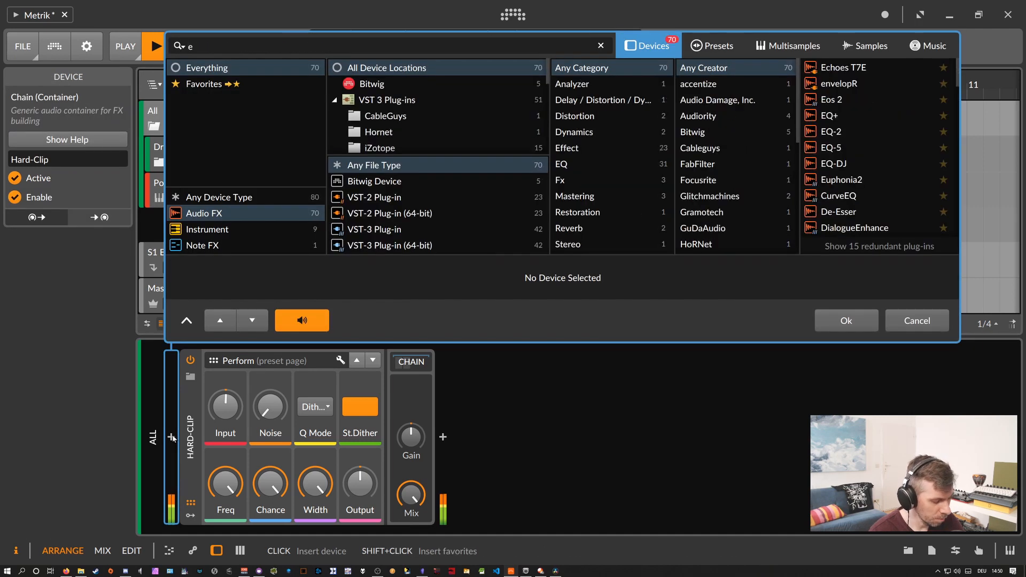
{"action": "type", "text": "q"}
{"action": "key", "text": "Return"}
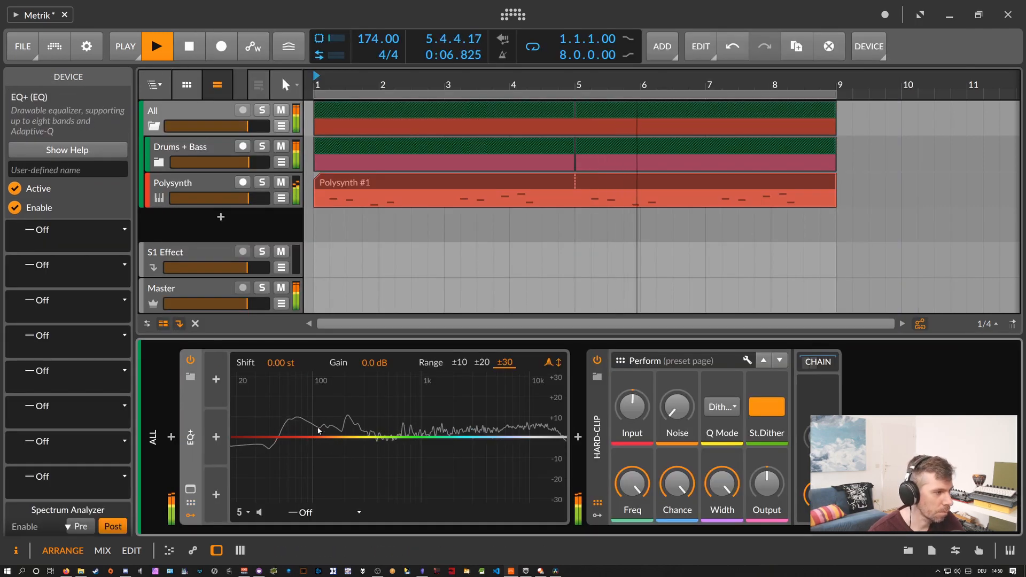
Shape the All group's EQ+ with a -0.4 dB bell at 54.4 Hz and a +0.7 dB bell at 8.50 kHz.
{"action": "left_click_drag", "start_coordinate": [306, 420], "coordinate": [307, 442]}
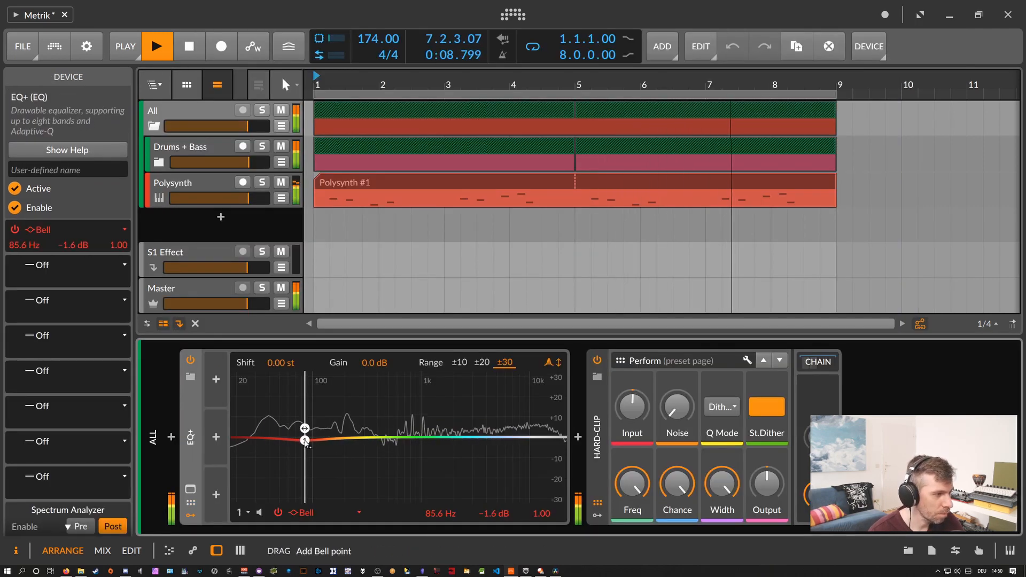
{"action": "left_click_drag", "start_coordinate": [298, 446], "coordinate": [290, 446]}
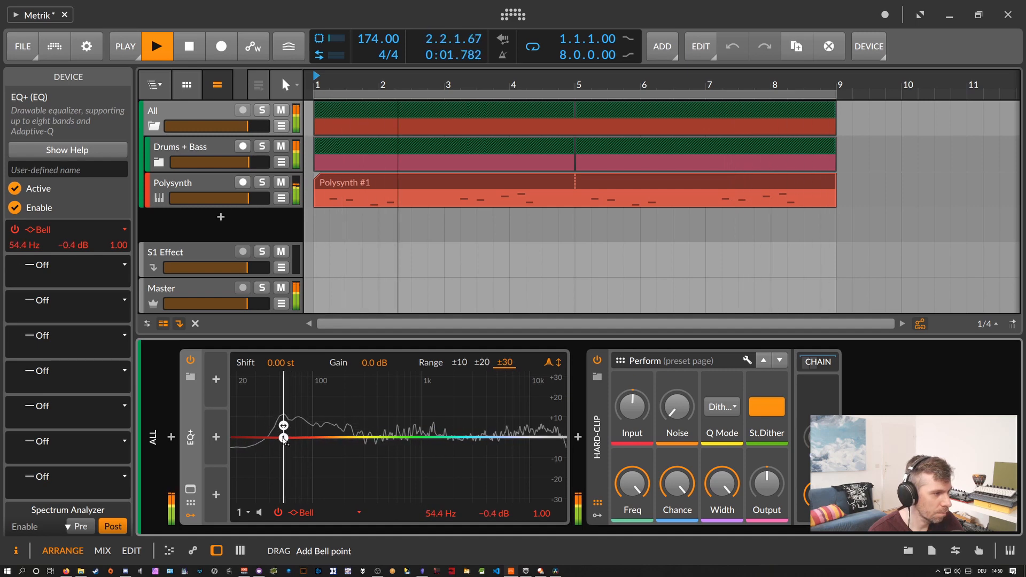
{"action": "left_click_drag", "start_coordinate": [470, 437], "coordinate": [527, 433]}
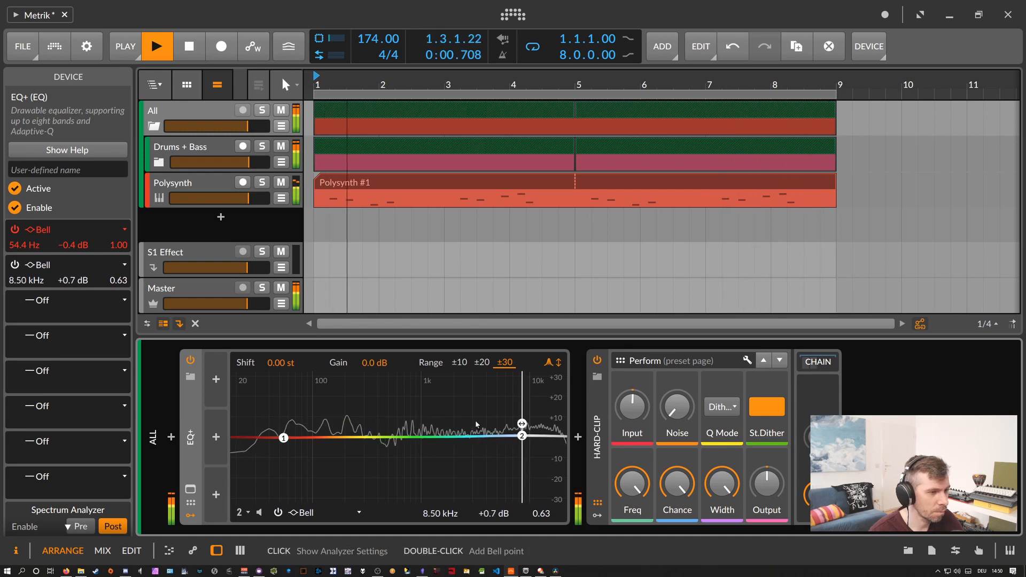
Stop playback and insert the dpMeter4 analyzer after Hard-Clip on the All group.
{"action": "key", "text": "space"}
{"action": "left_click", "coordinate": [850, 437]}
{"action": "type", "text": "dp"}
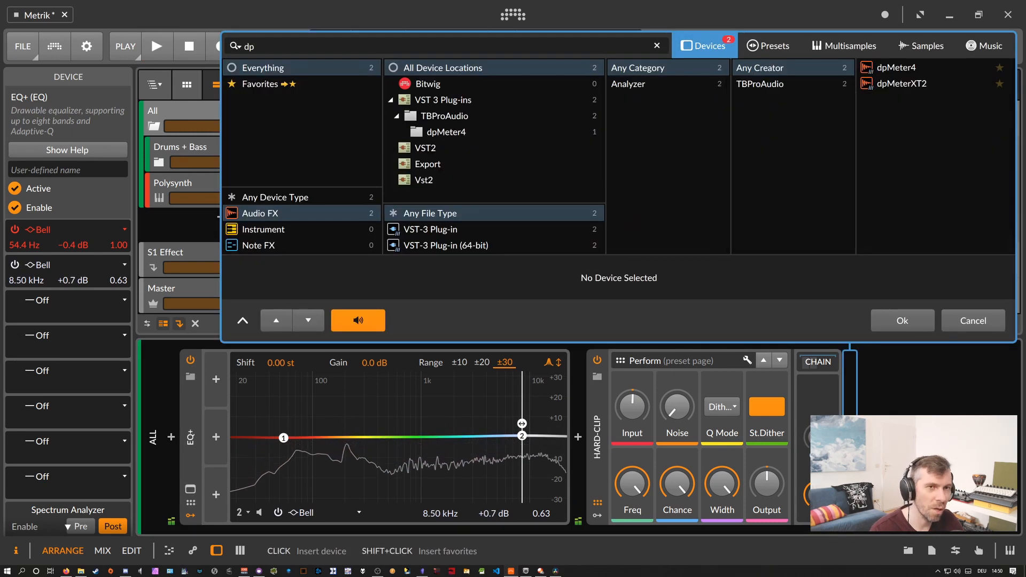
{"action": "key", "text": "Return"}
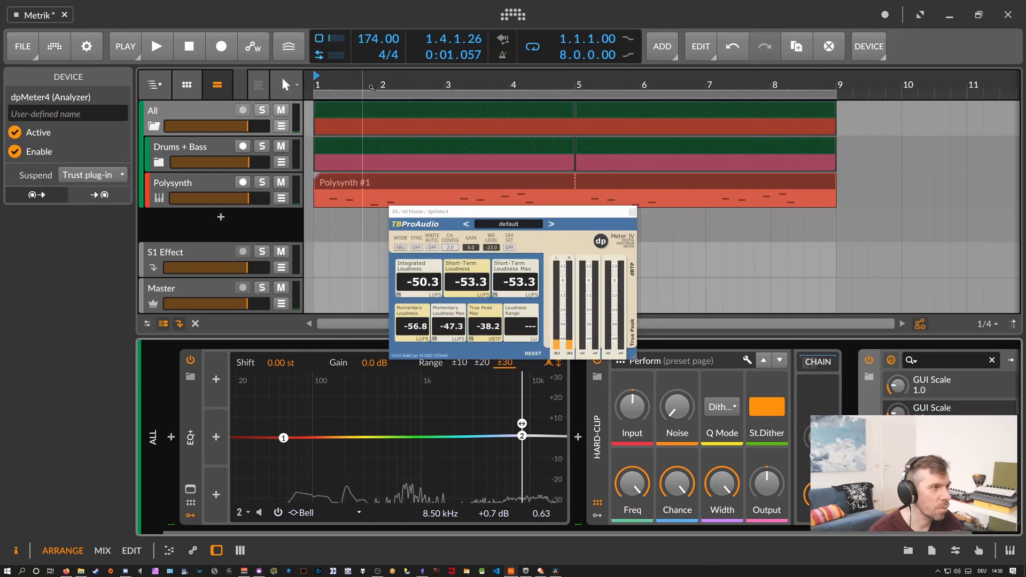
Play the arrangement and measure the All group's loudness and true peak with dpMeter4.
{"action": "left_click_drag", "start_coordinate": [381, 85], "coordinate": [377, 112]}
{"action": "left_click", "coordinate": [213, 111]}
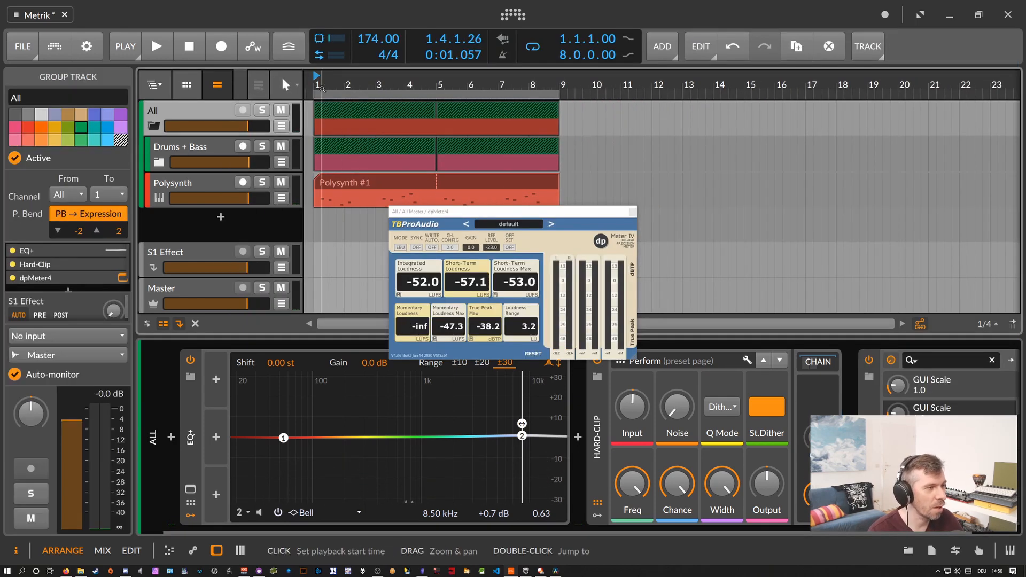
{"action": "key", "text": "space"}
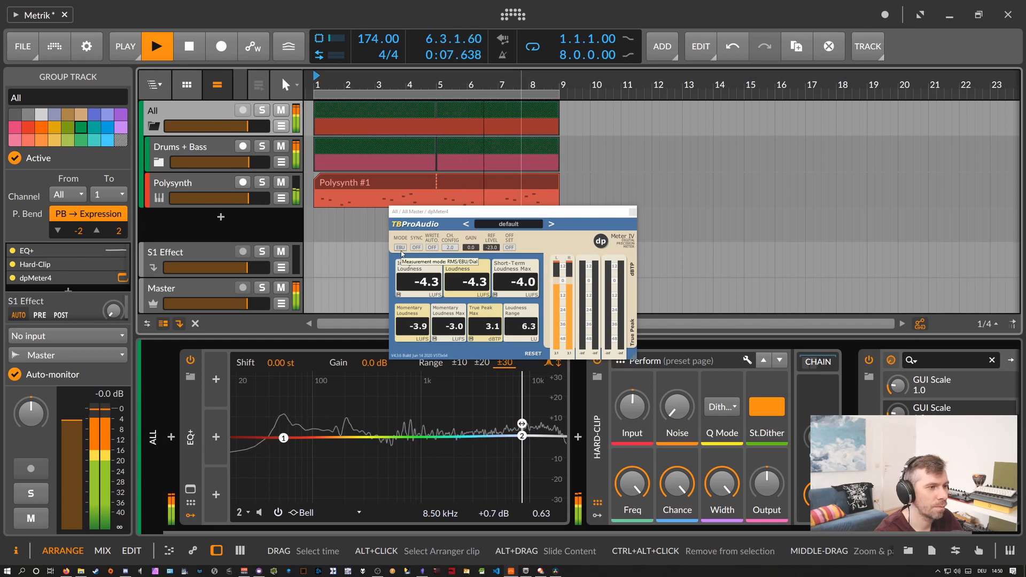
{"action": "key", "text": "space"}
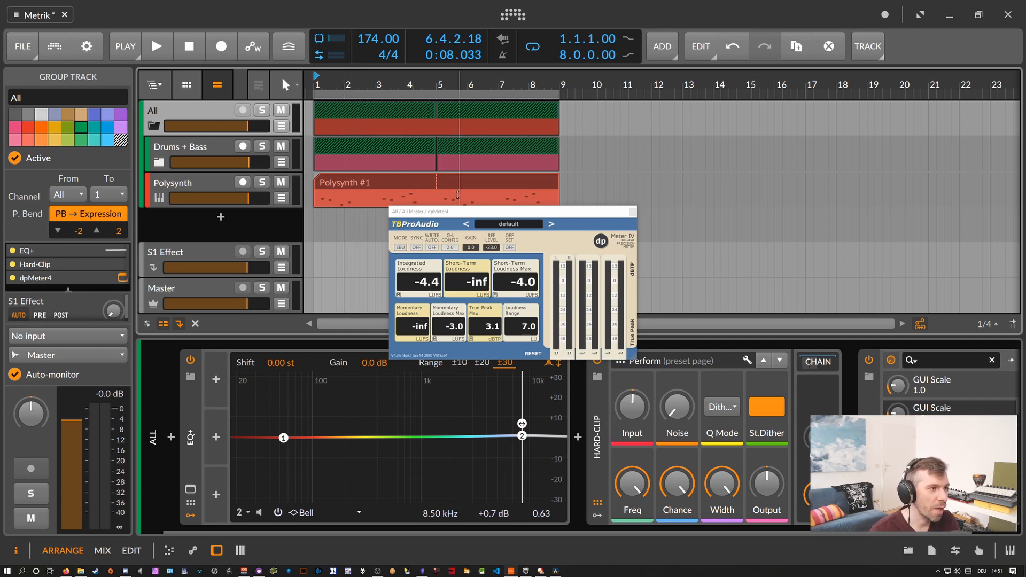
Move the dpMeter4 window clear of the clips into the empty arranger area after bar 9.
{"action": "left_click_drag", "start_coordinate": [458, 211], "coordinate": [648, 121]}
{"action": "left_click_drag", "start_coordinate": [470, 82], "coordinate": [470, 104]}
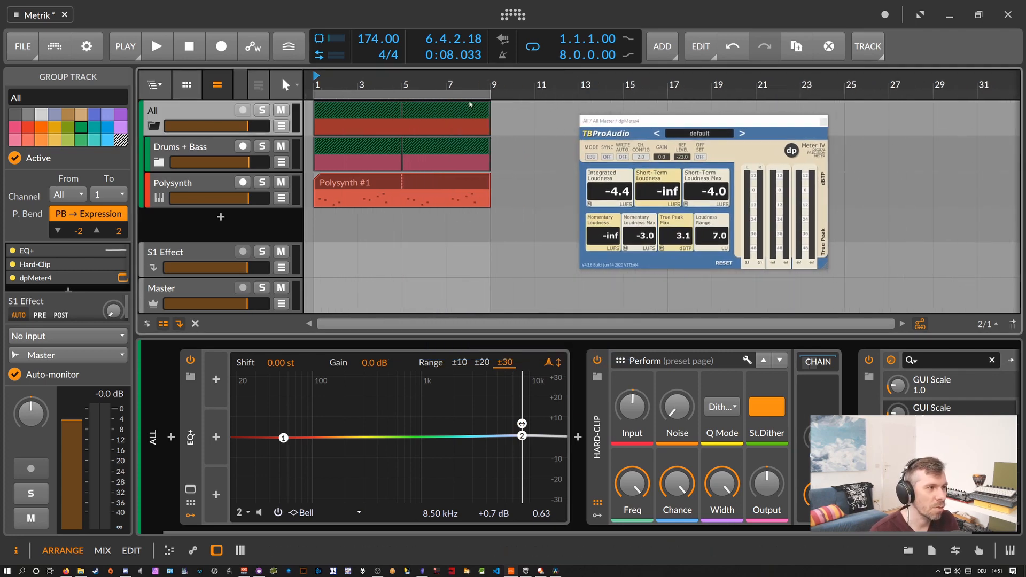
{"action": "left_click_drag", "start_coordinate": [619, 126], "coordinate": [560, 122]}
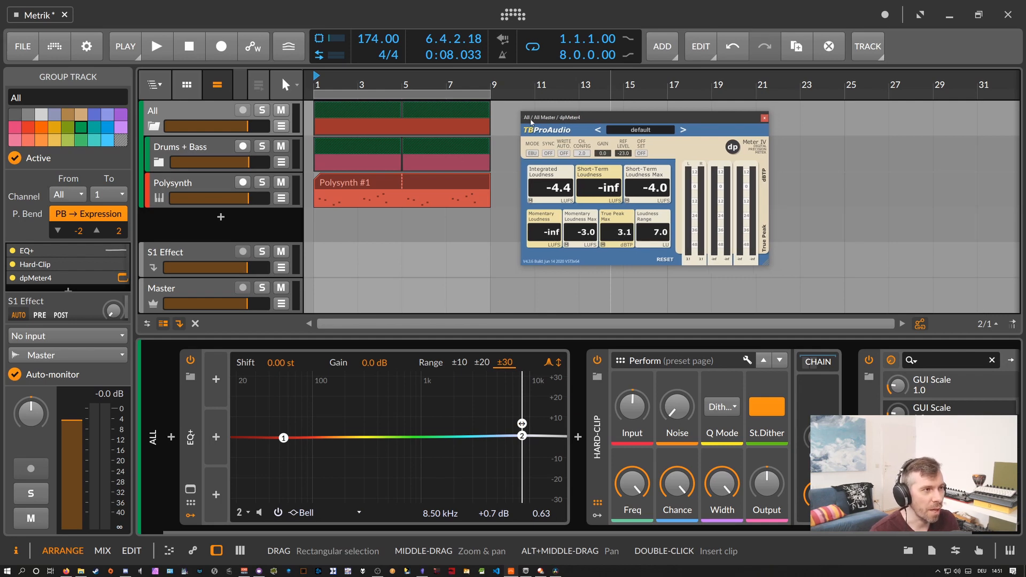
{"action": "left_click_drag", "start_coordinate": [527, 120], "coordinate": [534, 121]}
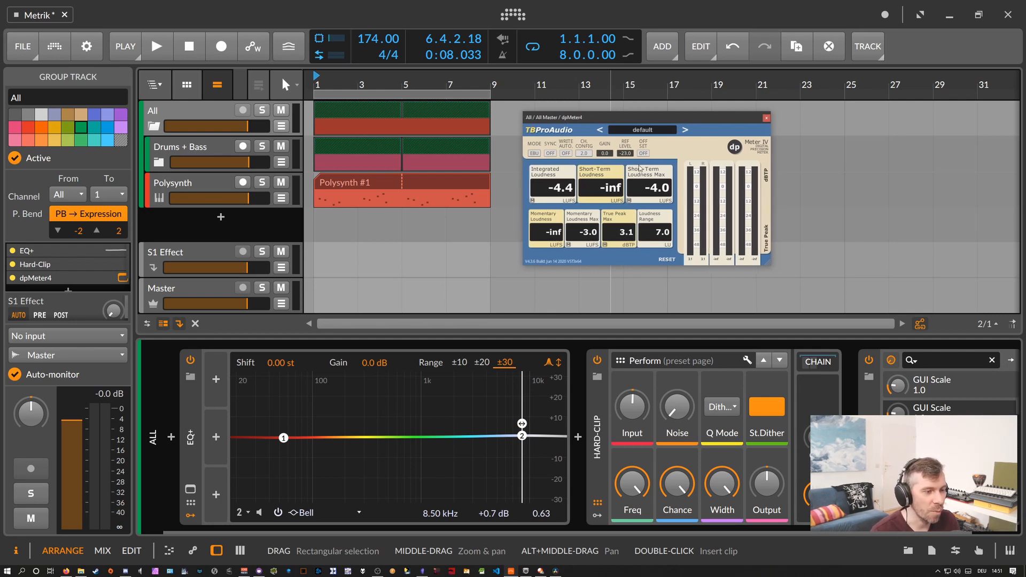